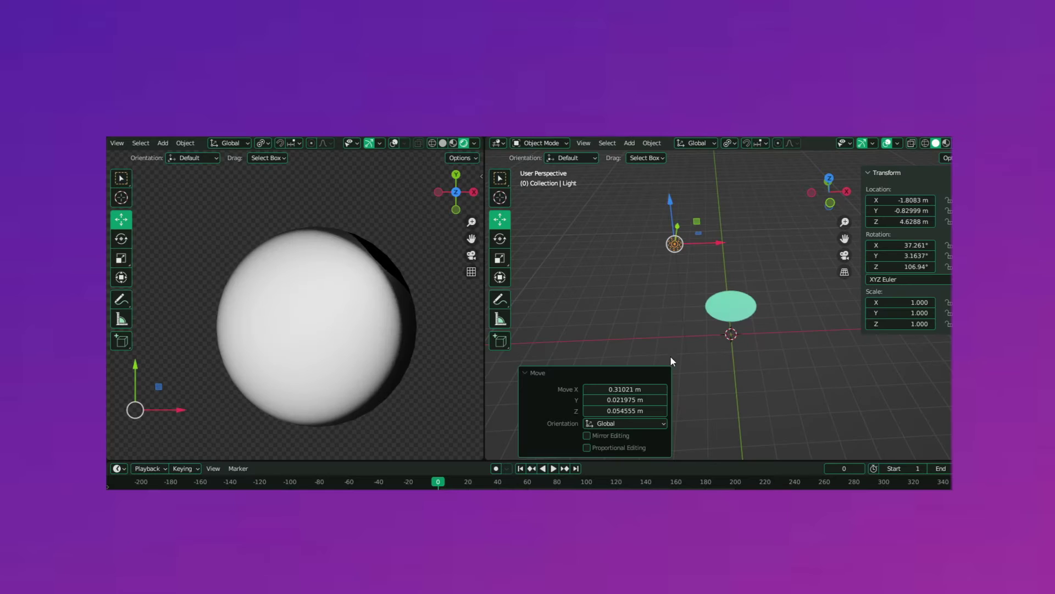
Move the light to a new position in the scene.
key(g)
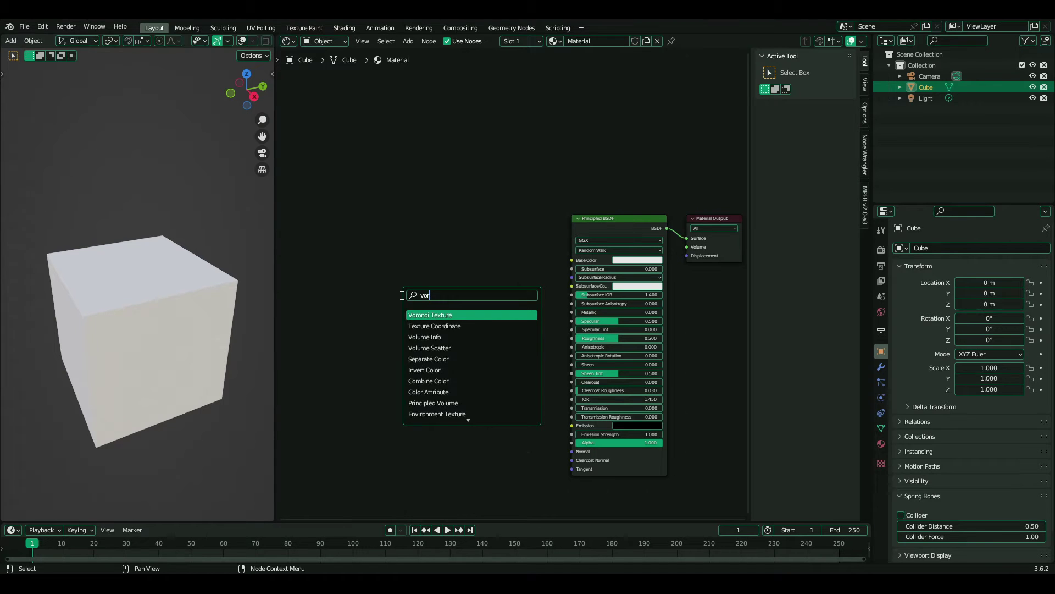
text(oro)
Add a Voronoi Texture and wire its Position output into the Principled BSDF.
key(Return)
click(401, 295)
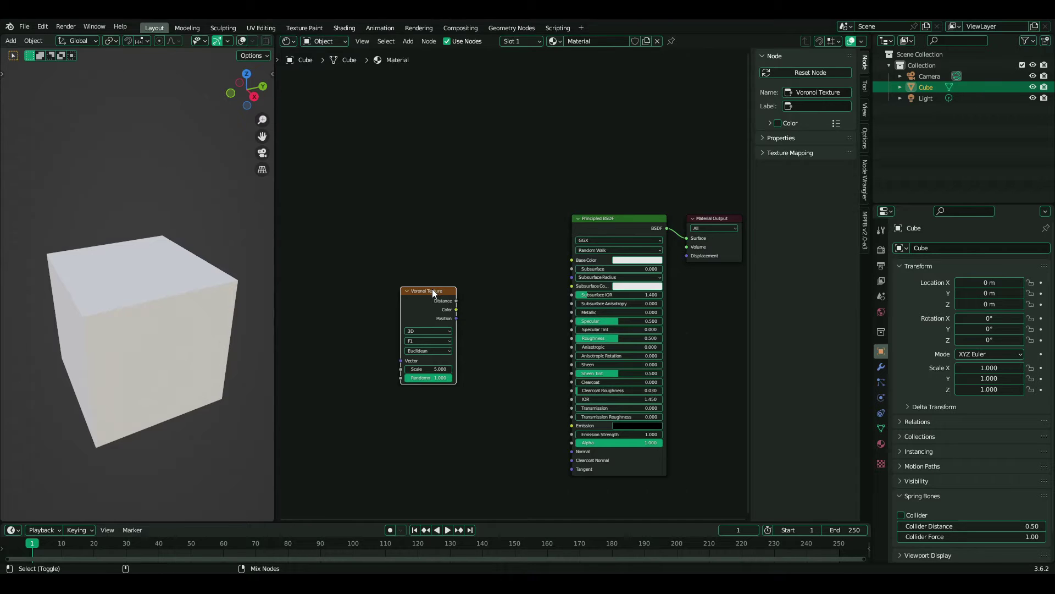
key(f)
middle_drag(141, 325, 144, 251)
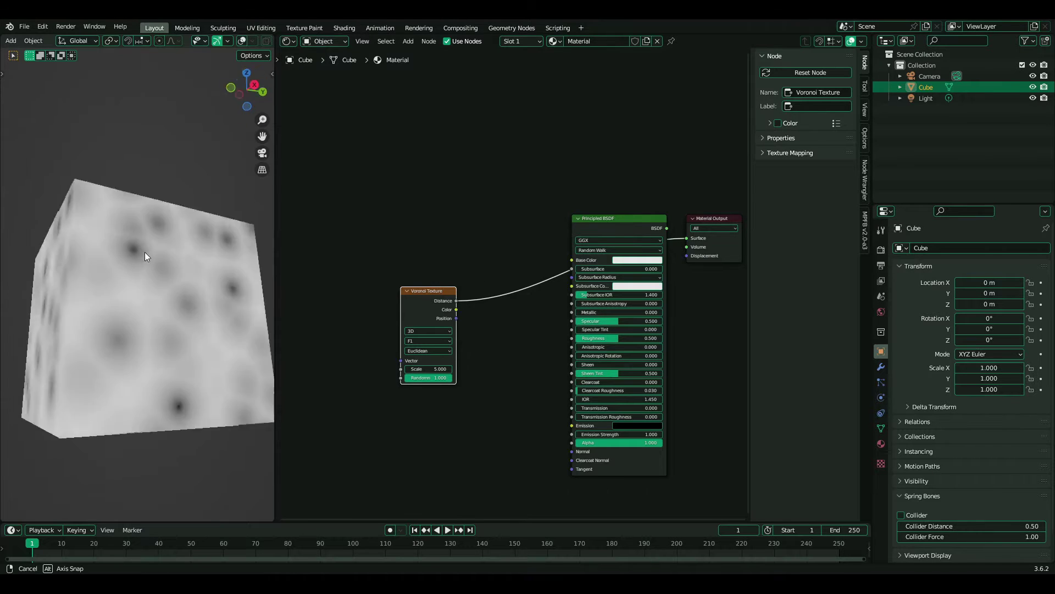
drag(456, 309, 571, 260)
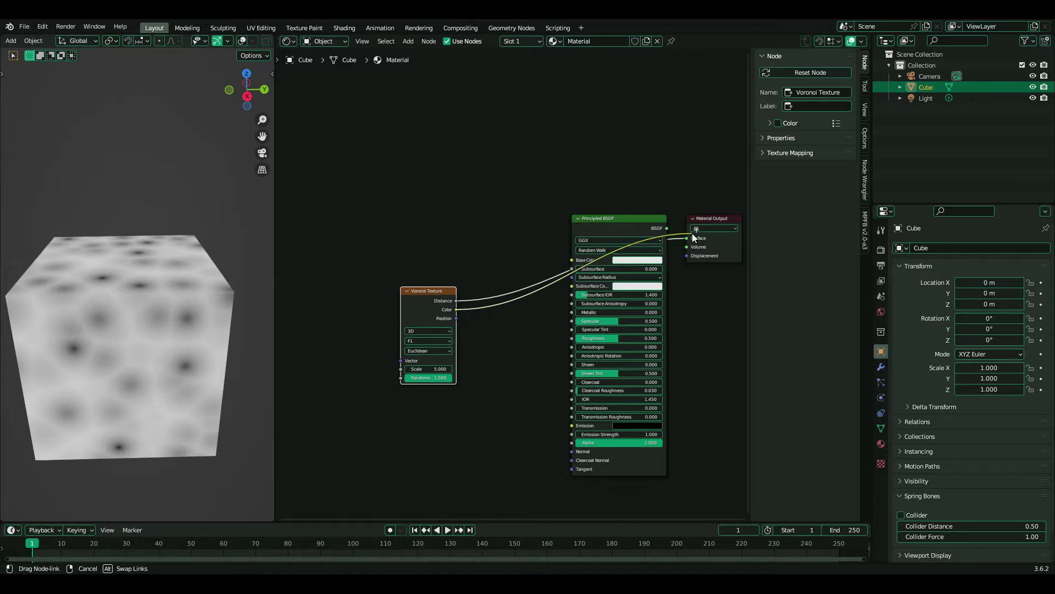
middle_drag(108, 326, 94, 318)
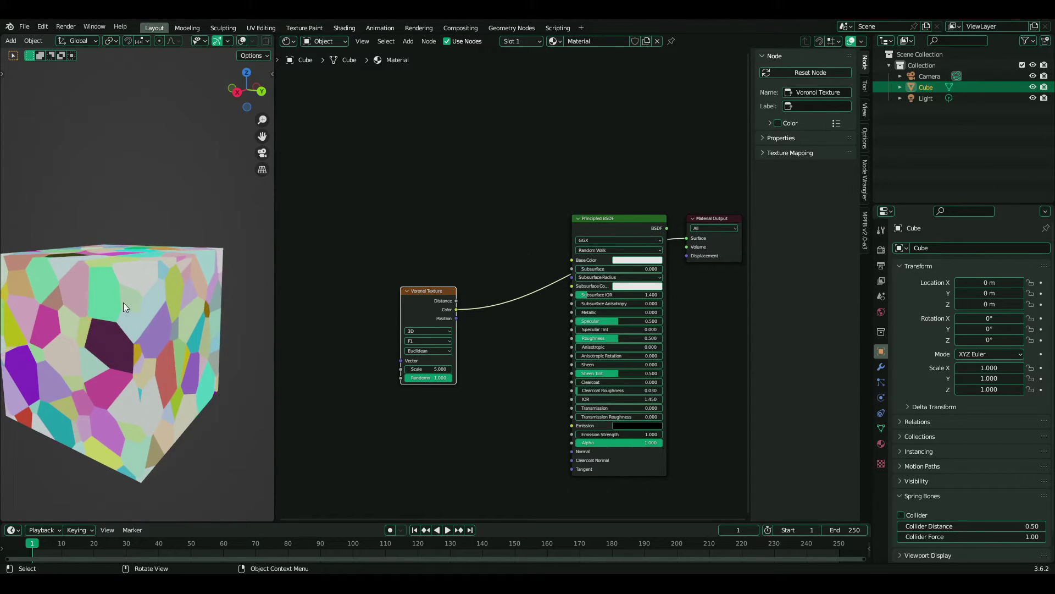
middle_drag(123, 303, 157, 304)
drag(456, 318, 690, 240)
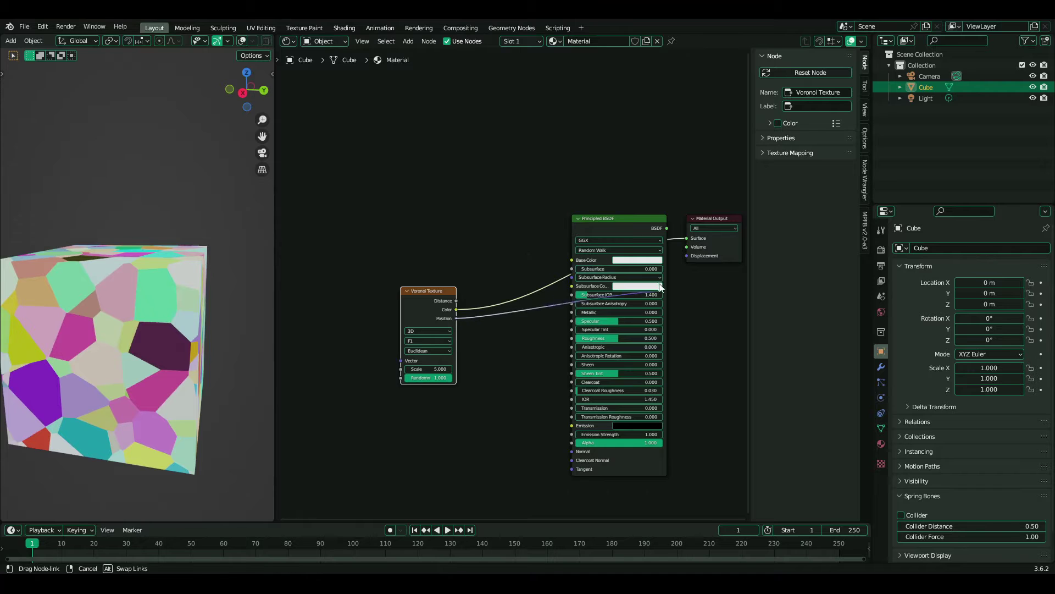
mouse_move(58, 379)
middle_down()
mouse_move(148, 319)
mouse_move(131, 306)
middle_up()
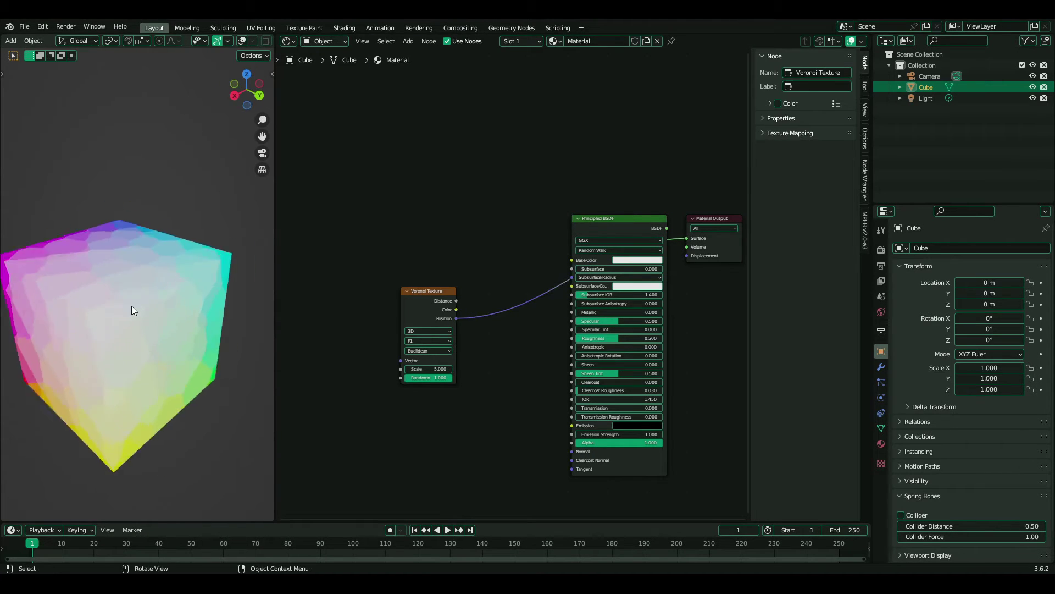
scroll(132, 306, up, 5)
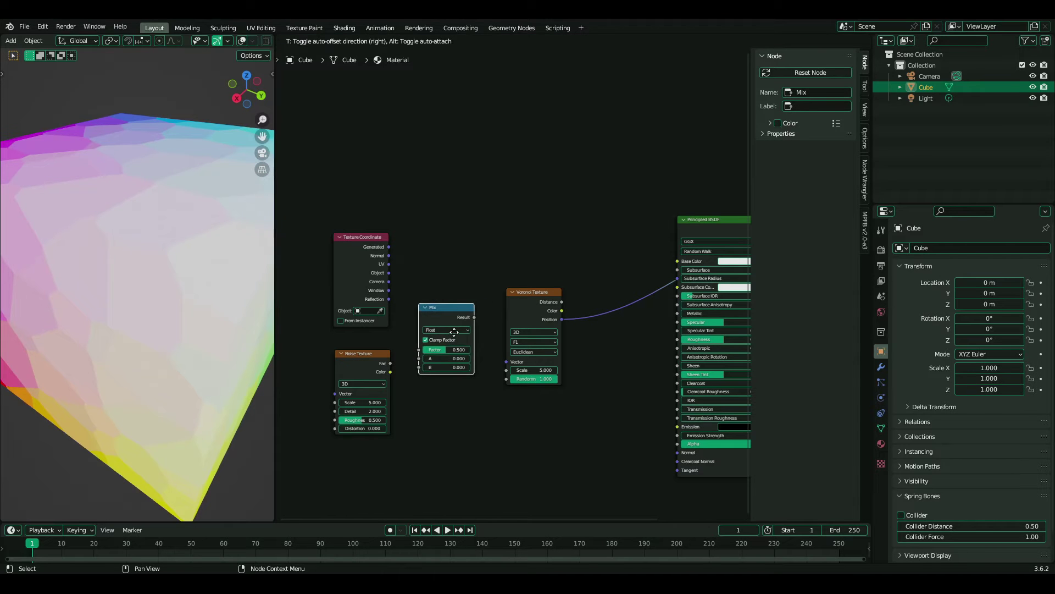
Add a Color Mix node in Subtract mode with Noise Texture Color in A.
click(463, 328)
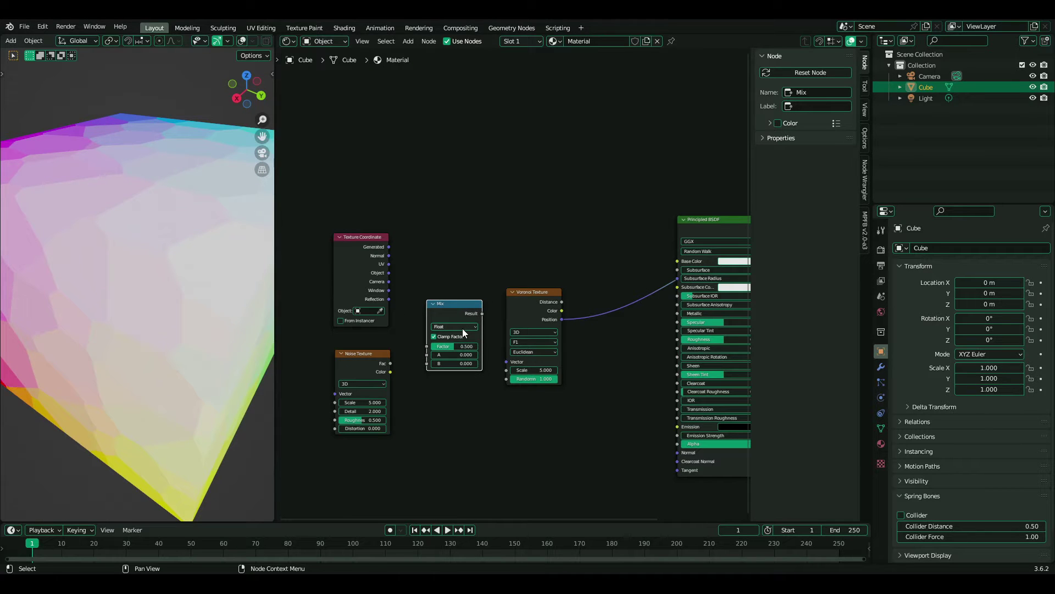
click(462, 328)
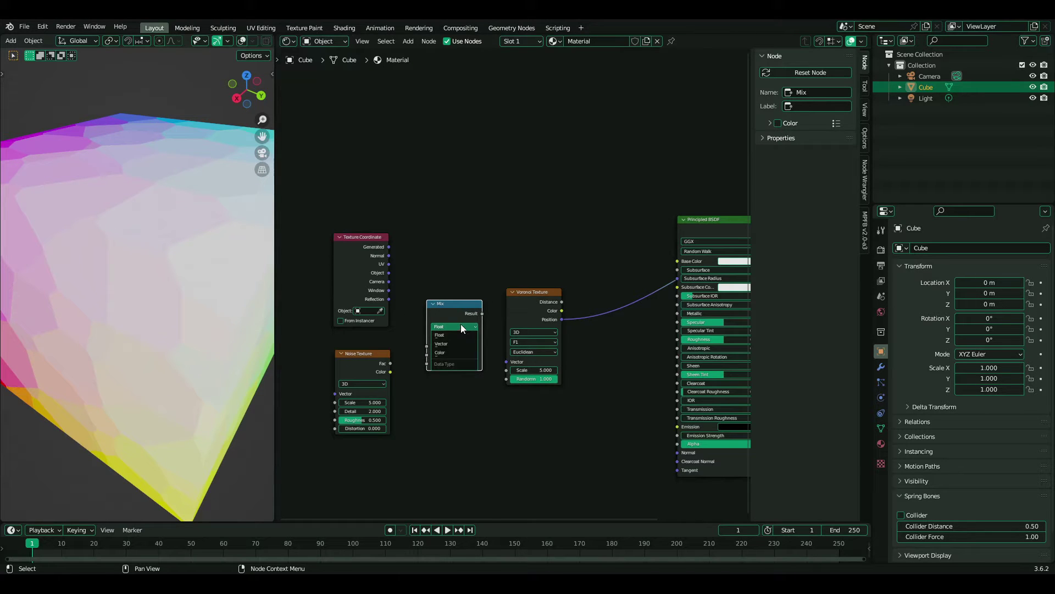
click(438, 354)
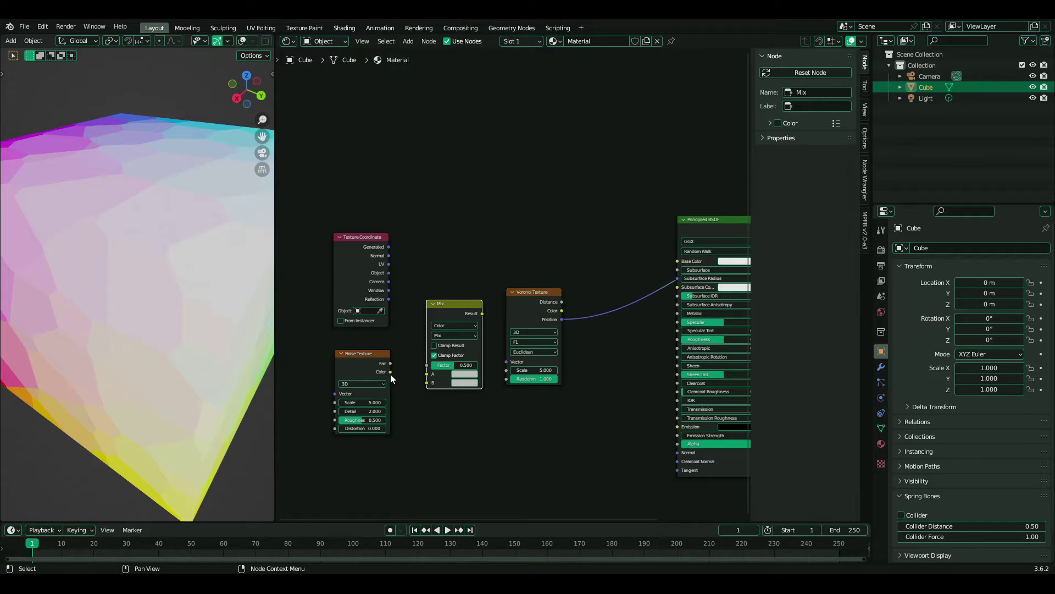
drag(389, 371, 428, 376)
click(462, 335)
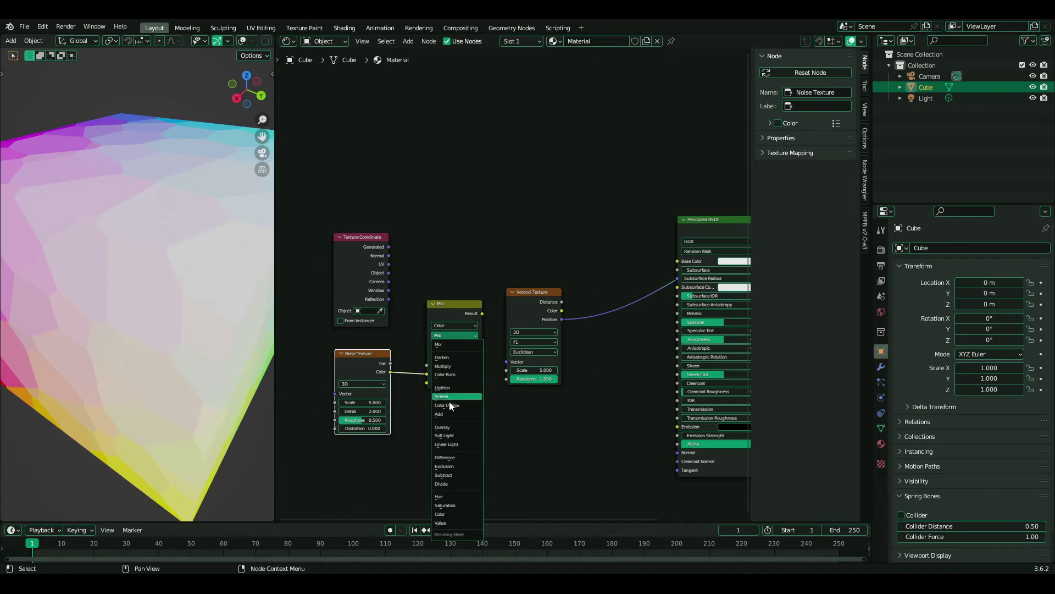
click(446, 476)
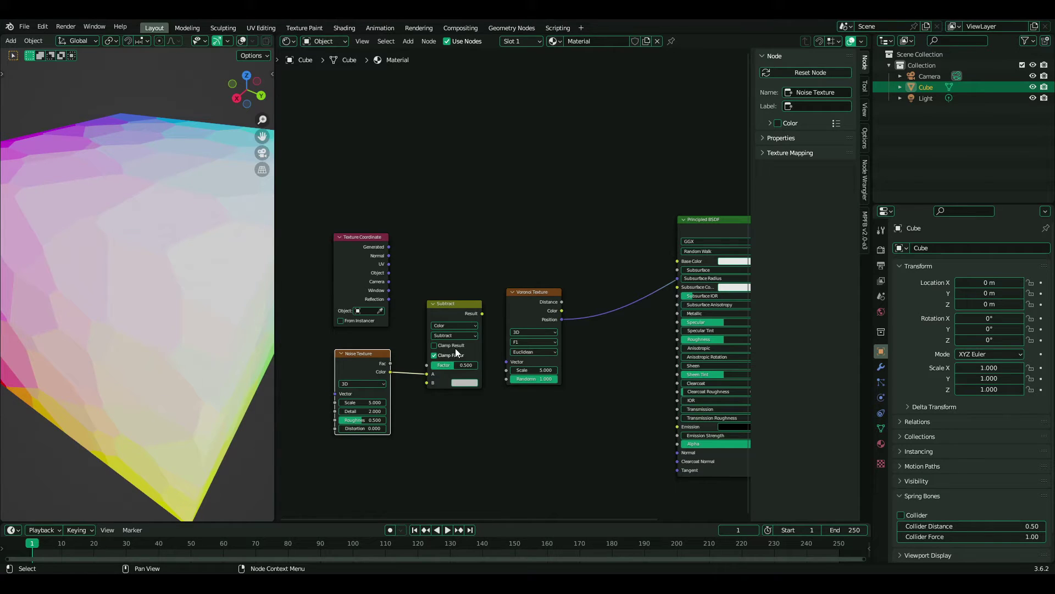
Chain a duplicate Subtract node with Object coordinates, feeding the Voronoi Vector.
key(shift+d)
click(475, 186)
drag(482, 314, 453, 259)
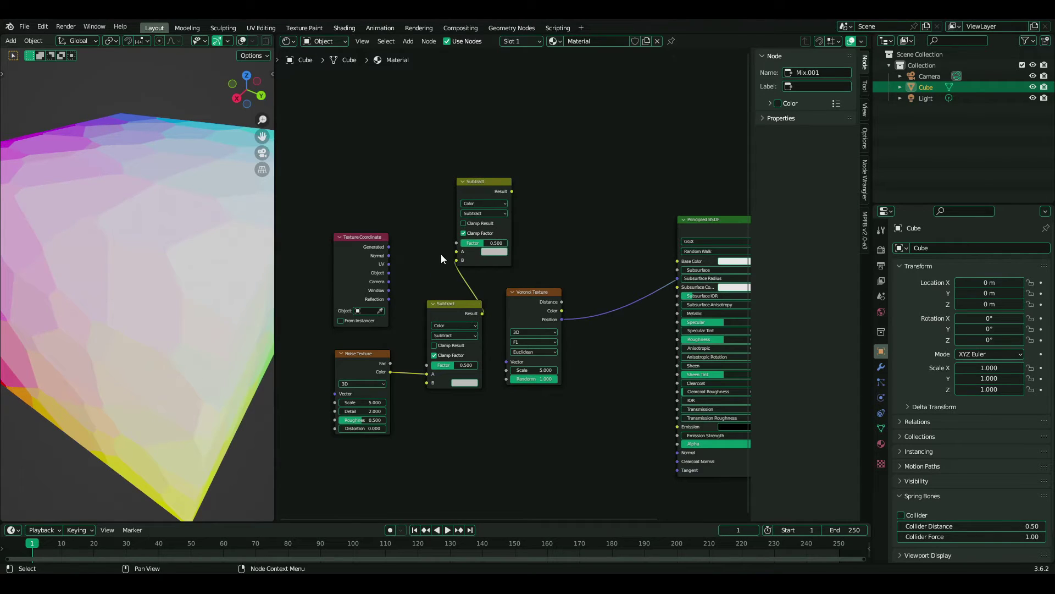
drag(388, 272, 460, 255)
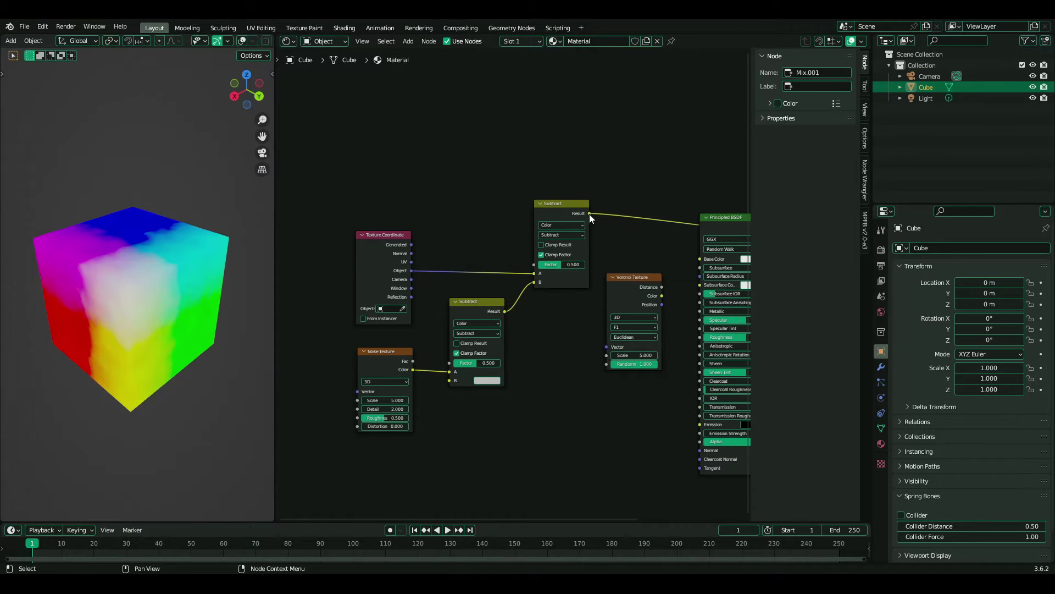
drag(590, 213, 606, 345)
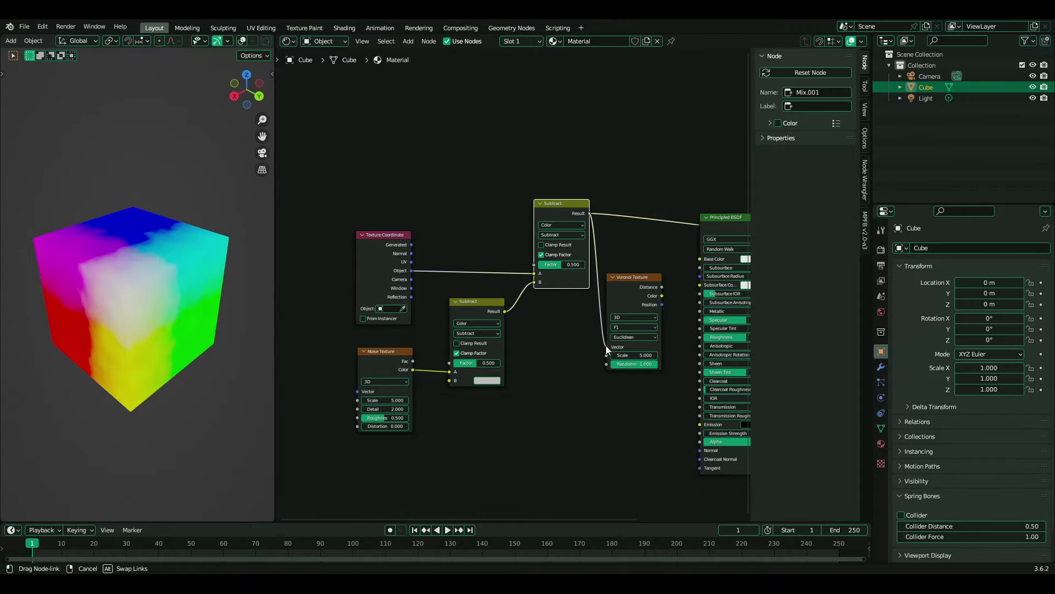
click(622, 275)
Set lower Subtract factor to 1, upper to 0.2, and Noise scale to 1000.
drag(350, 368, 389, 369)
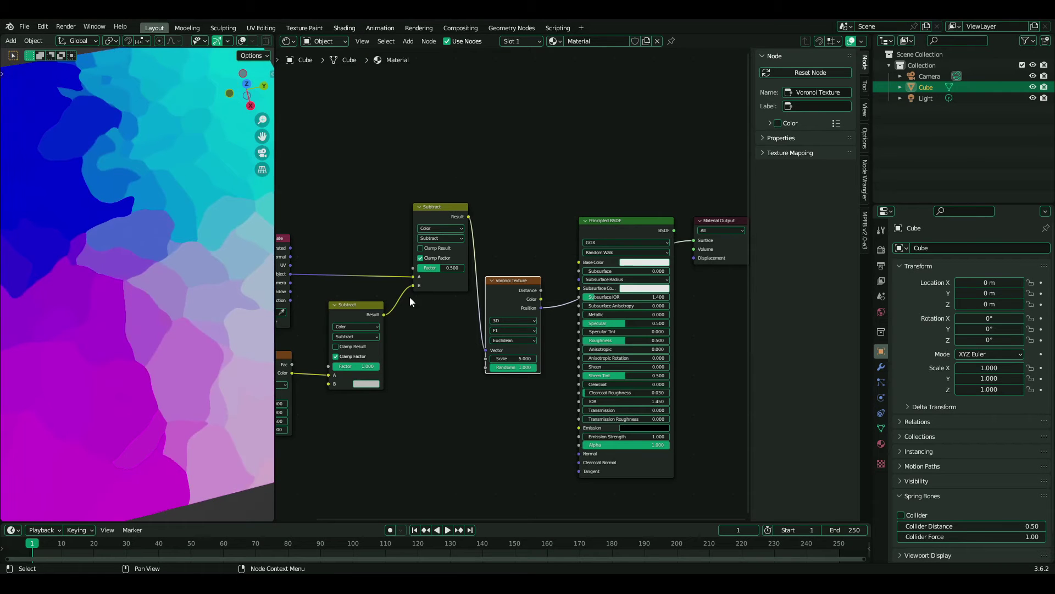
drag(439, 272, 413, 273)
scroll(430, 374, up, 2)
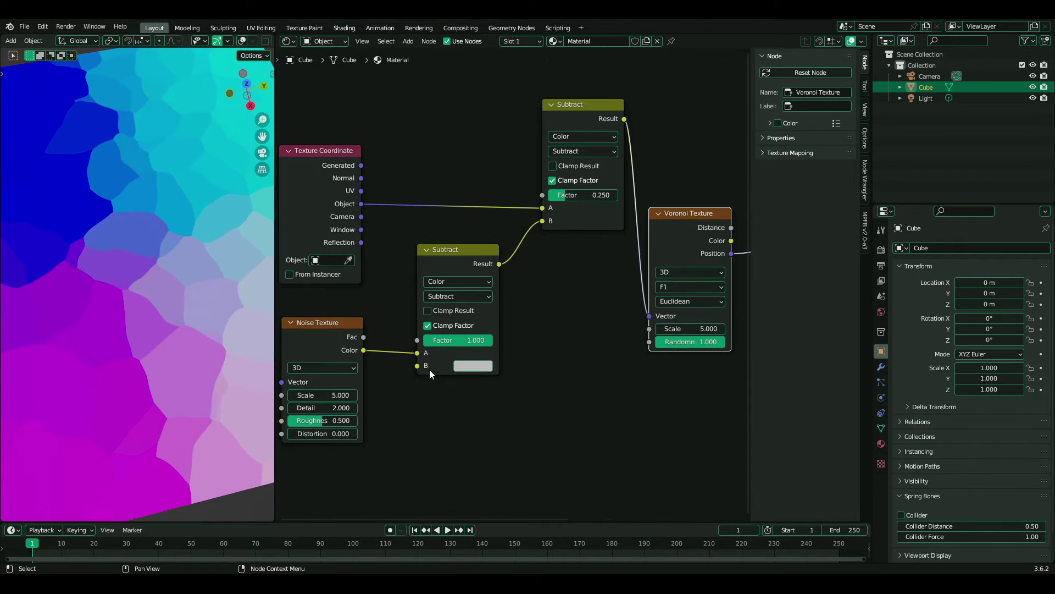
middle_drag(404, 427, 444, 431)
double_click(372, 399)
text(1000)
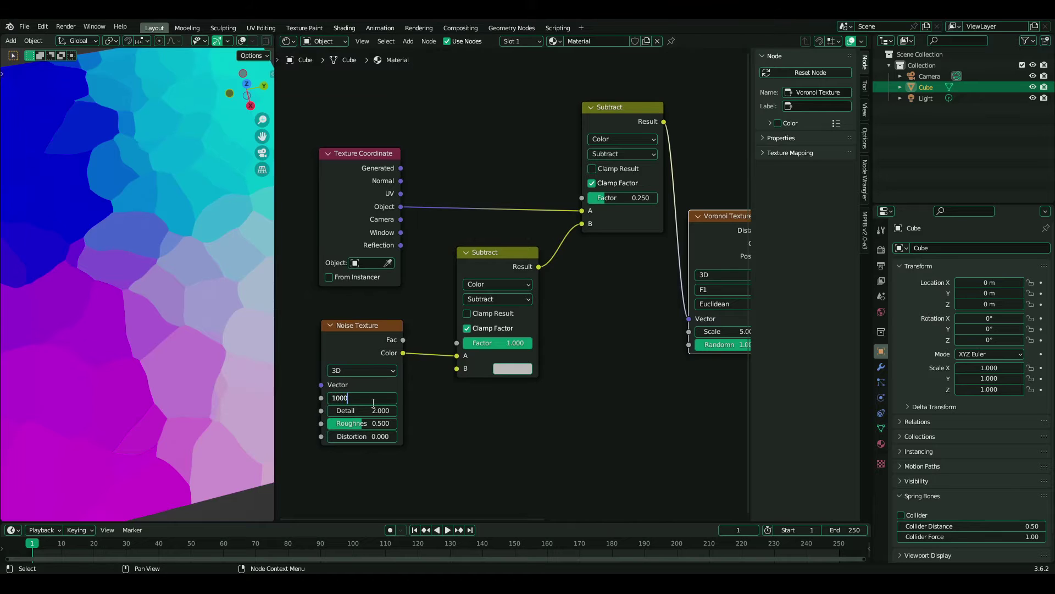
key(Return)
Frame all nodes and box-select the distortion nodes for grouping.
middle_drag(158, 332, 98, 309)
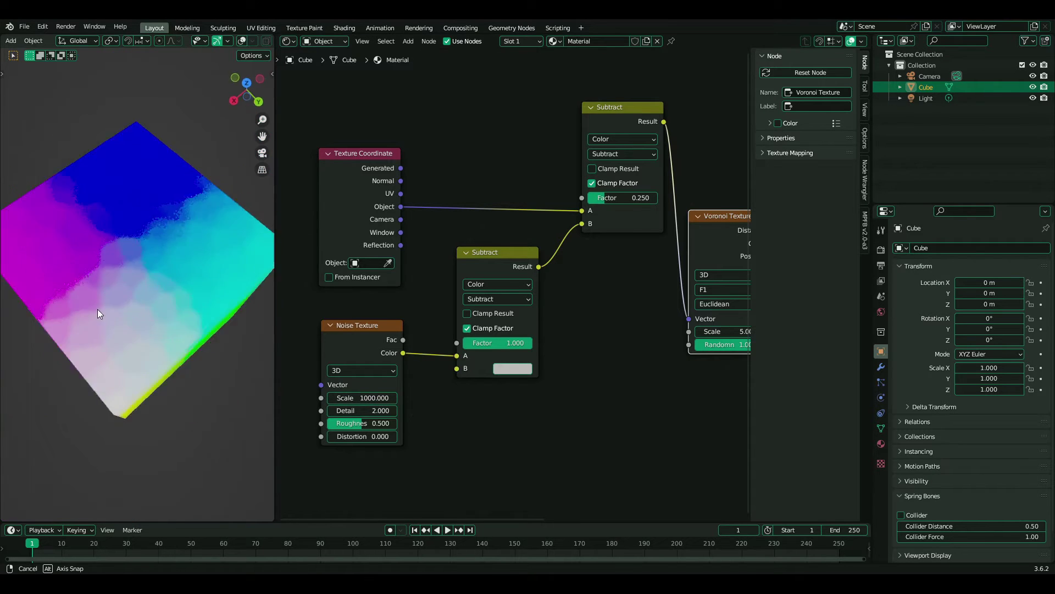
key(Home)
drag(628, 109, 388, 407)
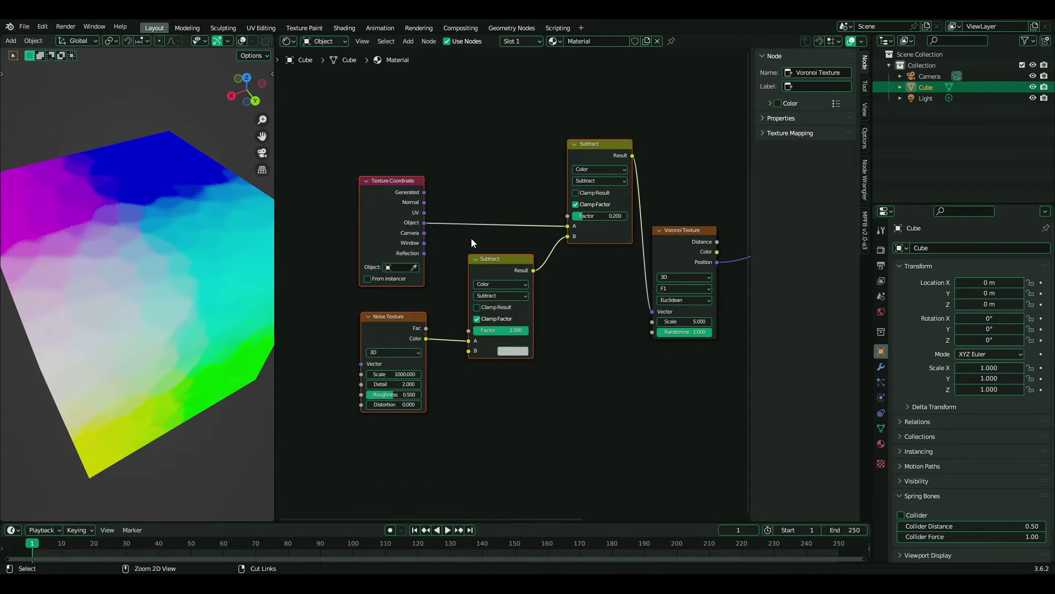
Group the nodes, exposing Subtract Factor and Noise Scale, with Factor renamed Blur Amount.
key(ctrl+g)
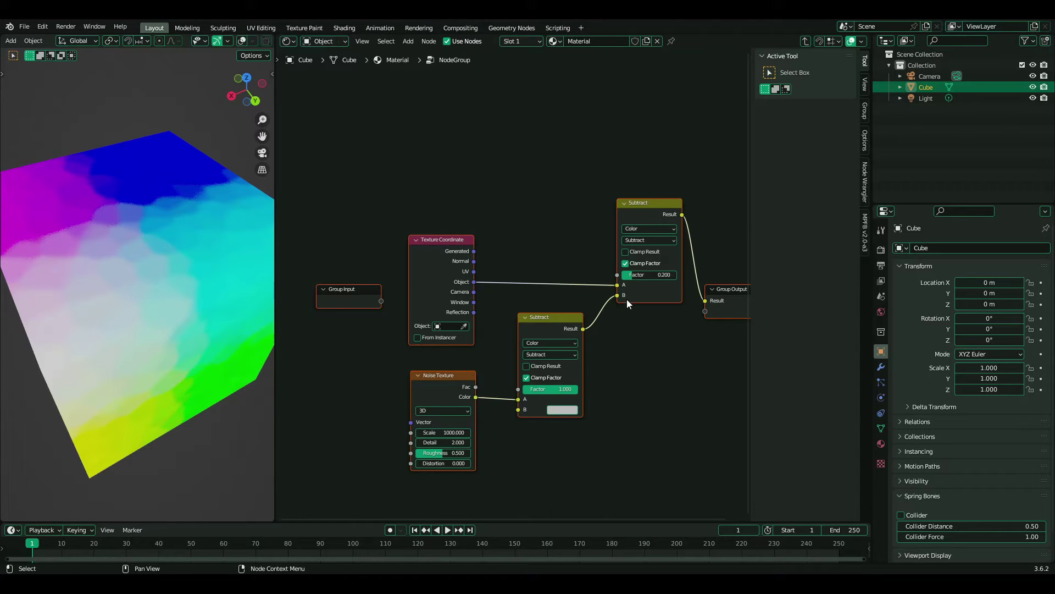
drag(618, 275, 382, 301)
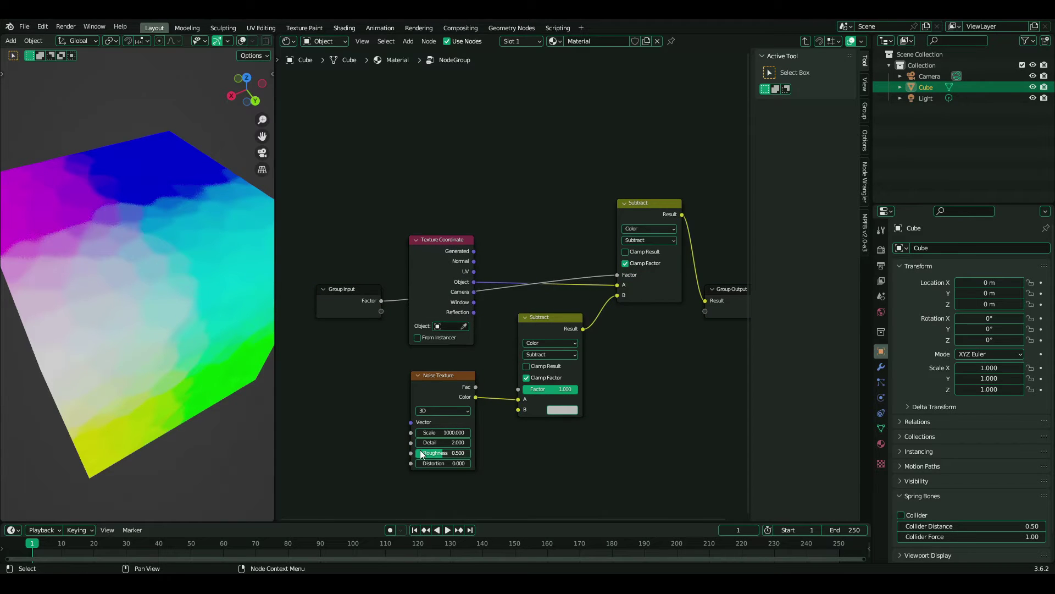
drag(412, 433, 381, 311)
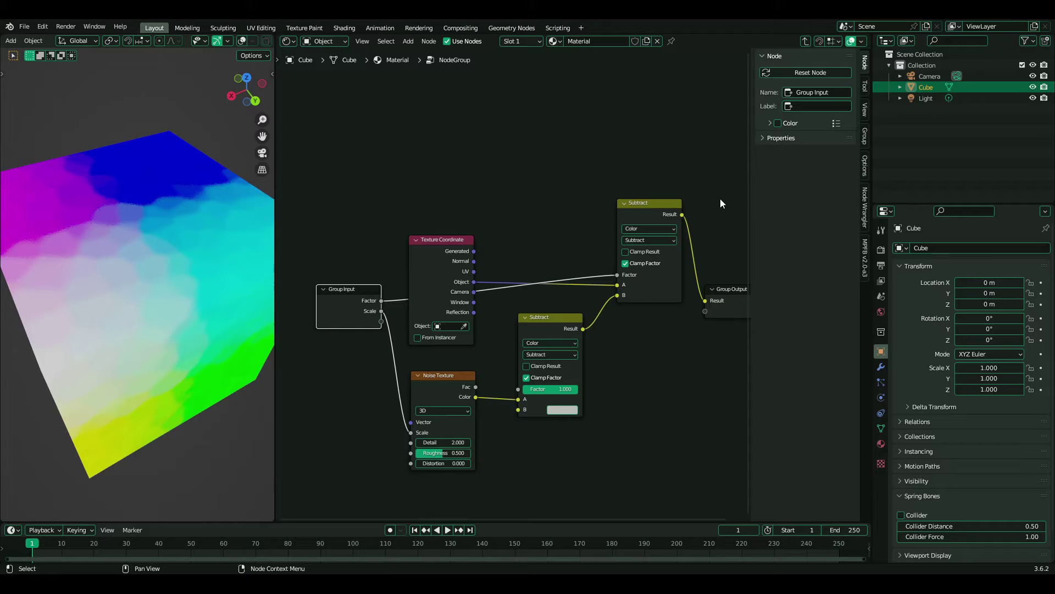
click(864, 135)
click(790, 86)
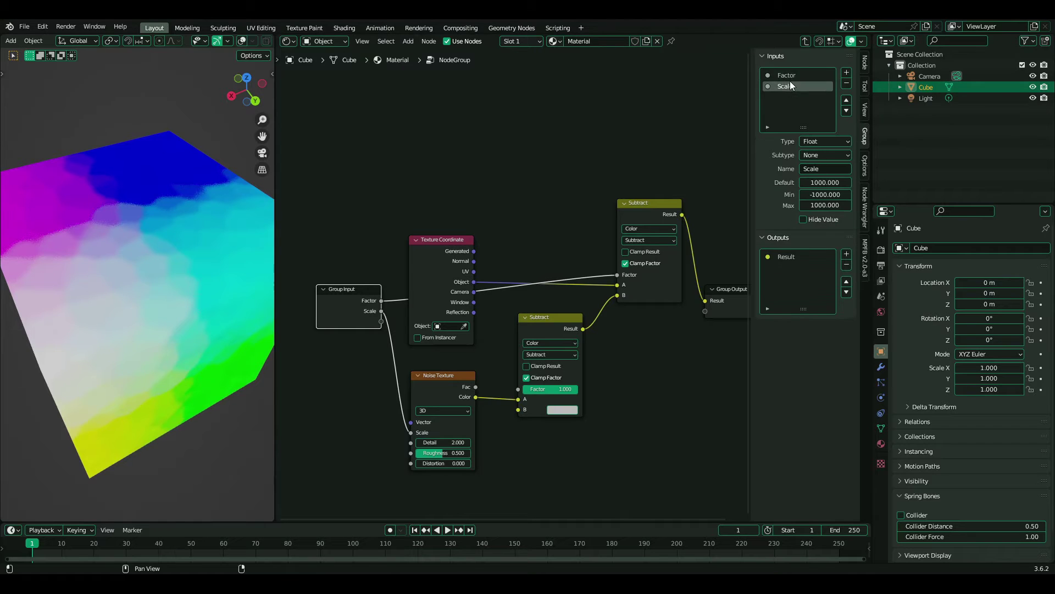
double_click(787, 75)
text(Amount)
click(786, 87)
Back in the material tree, raise the Blur group's amount to 0.317.
key(Tab)
scroll(464, 349, up, 2)
scroll(476, 354, up, 2)
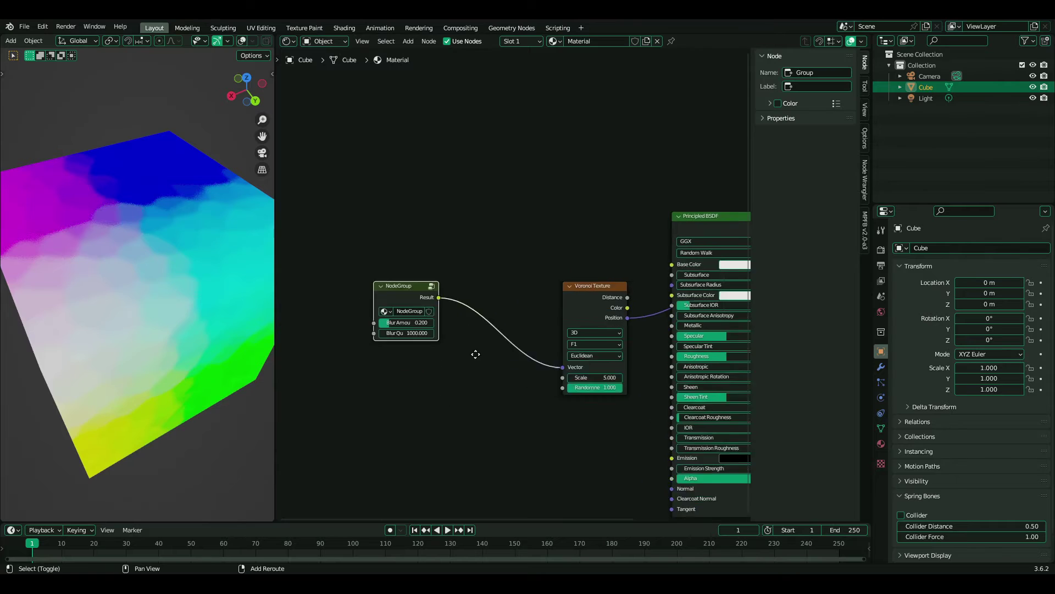
scroll(475, 349, up, 2)
middle_drag(475, 351, 445, 372)
drag(355, 323, 392, 323)
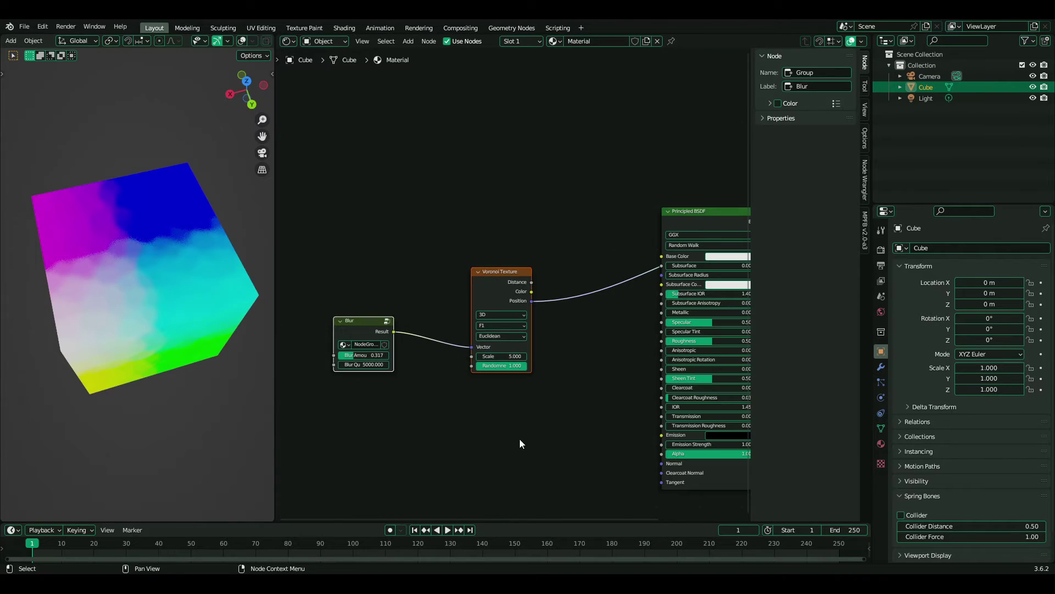
Duplicate the Blur and Voronoi pair twice, placing copies above and below.
key(shift+d)
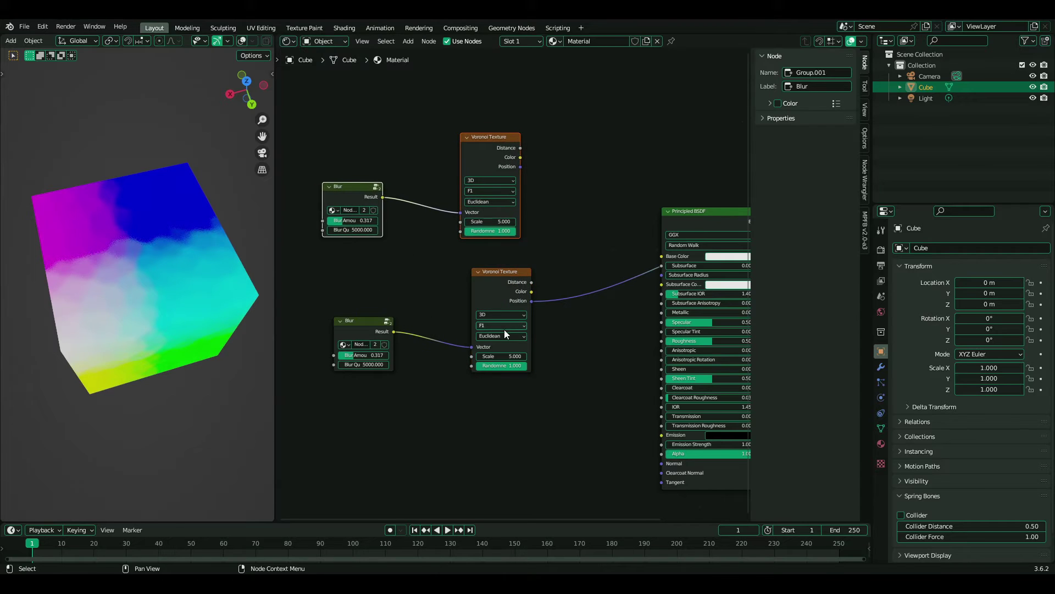
click(511, 147)
key(shift+d)
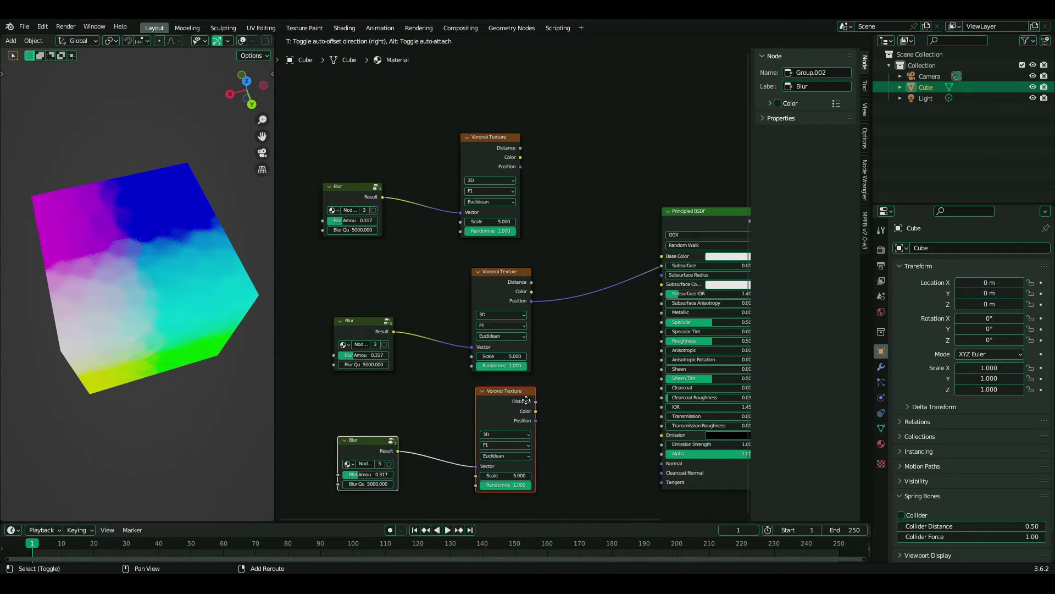
click(526, 402)
click(420, 425)
middle_drag(630, 264, 556, 298)
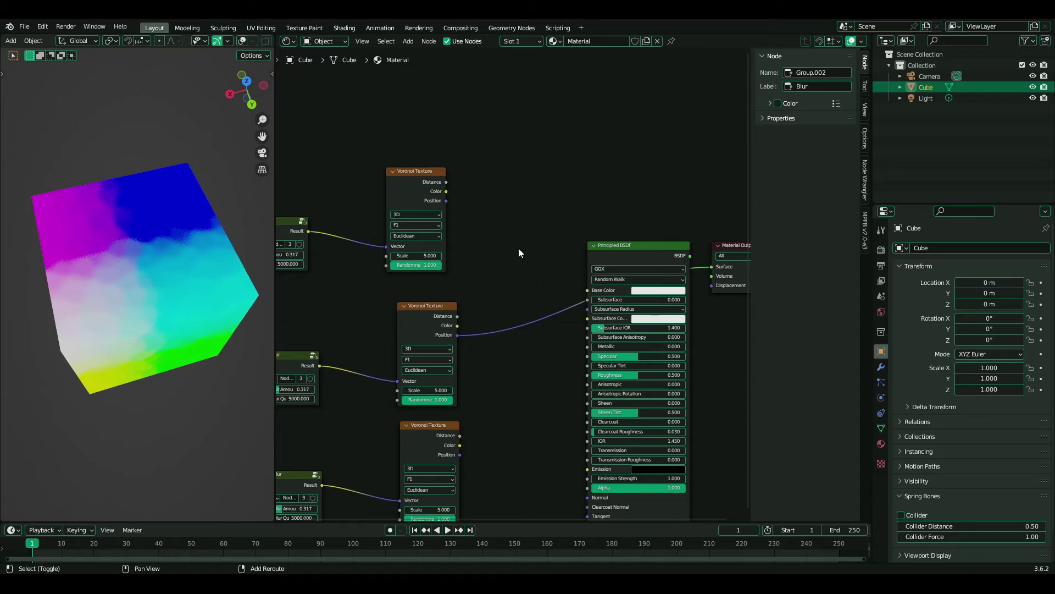
Add a Color Mix node blending the top and middle Voronoi Position outputs.
key(shift+a)
text(mix)
key(Return)
click(499, 223)
click(529, 244)
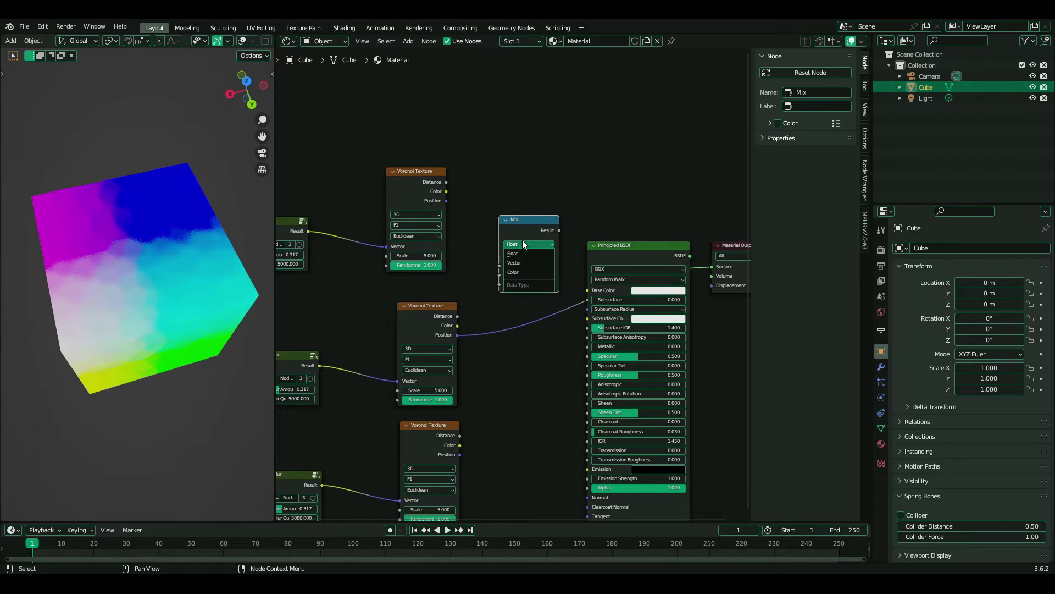
click(529, 279)
drag(445, 200, 501, 299)
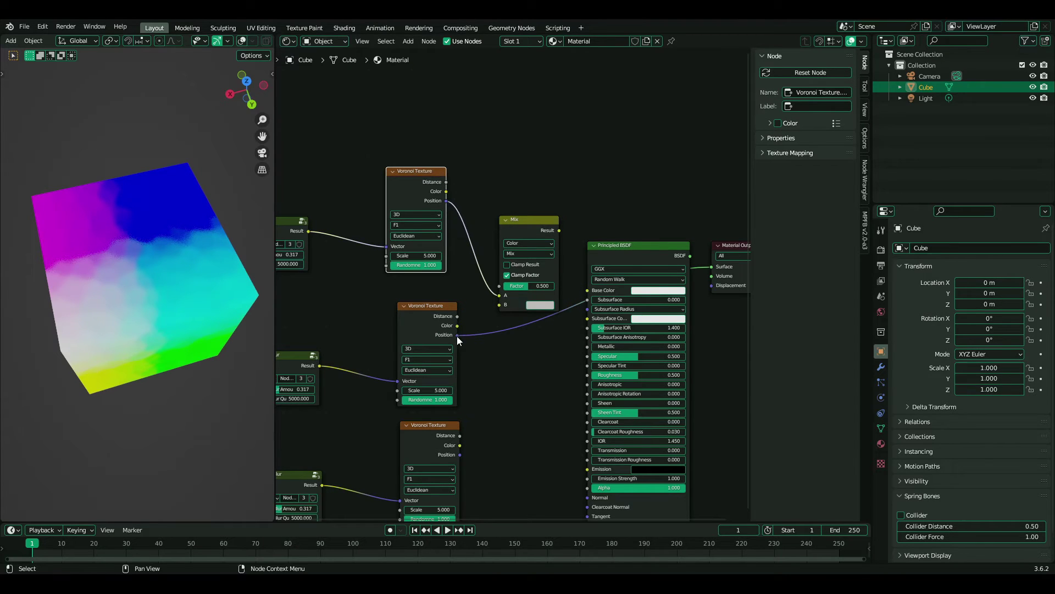
drag(457, 334, 500, 305)
Add a second Color Mix combining the first Mix and bottom Voronoi, output to the shader.
middle_drag(521, 226, 596, 114)
click(596, 114)
key(shift+d)
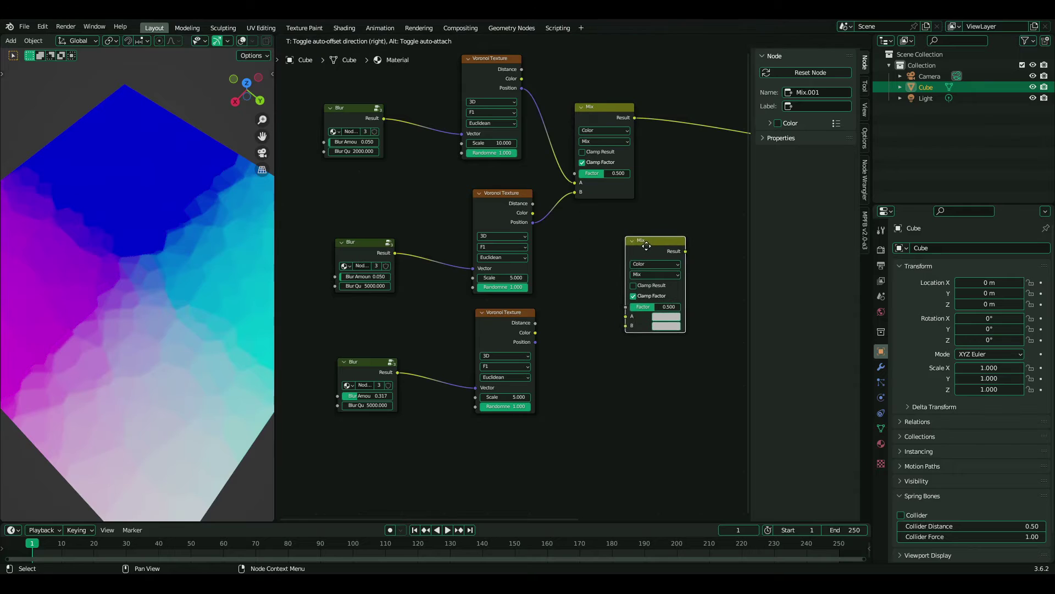
click(671, 245)
drag(635, 118, 650, 316)
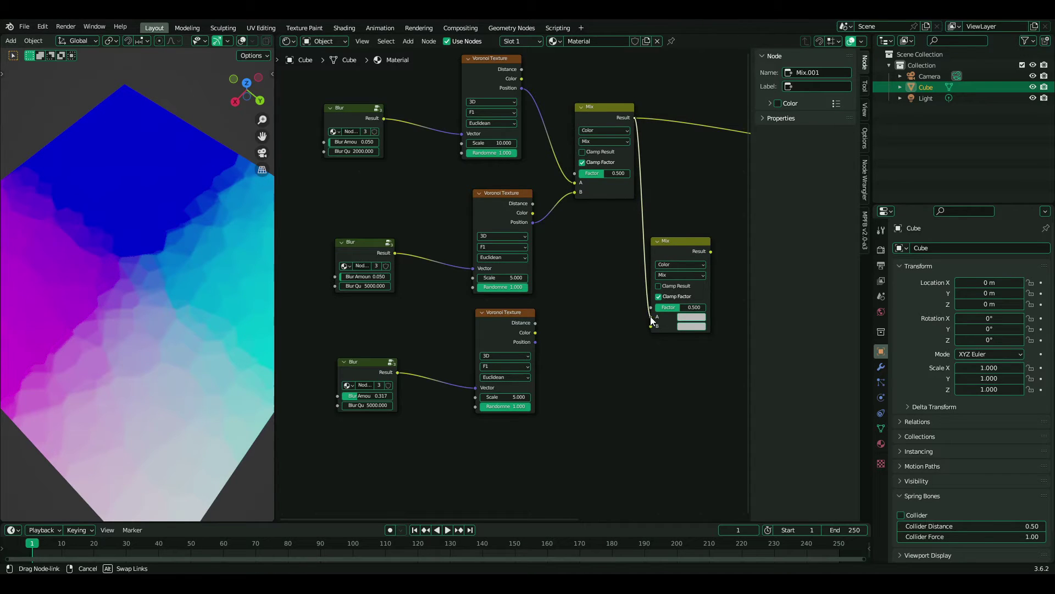
drag(536, 343, 657, 330)
ctrl+shift+click(671, 240)
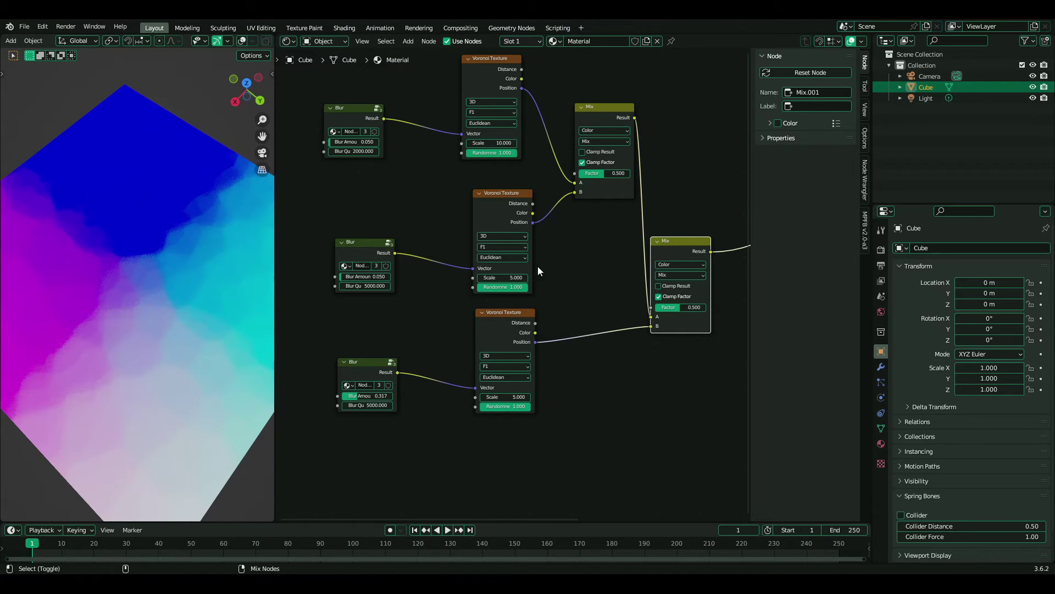
scroll(366, 189, down, 4)
Pack all Blur, Voronoi and Mix nodes into a new node group.
drag(352, 111, 640, 440)
key(ctrl+g)
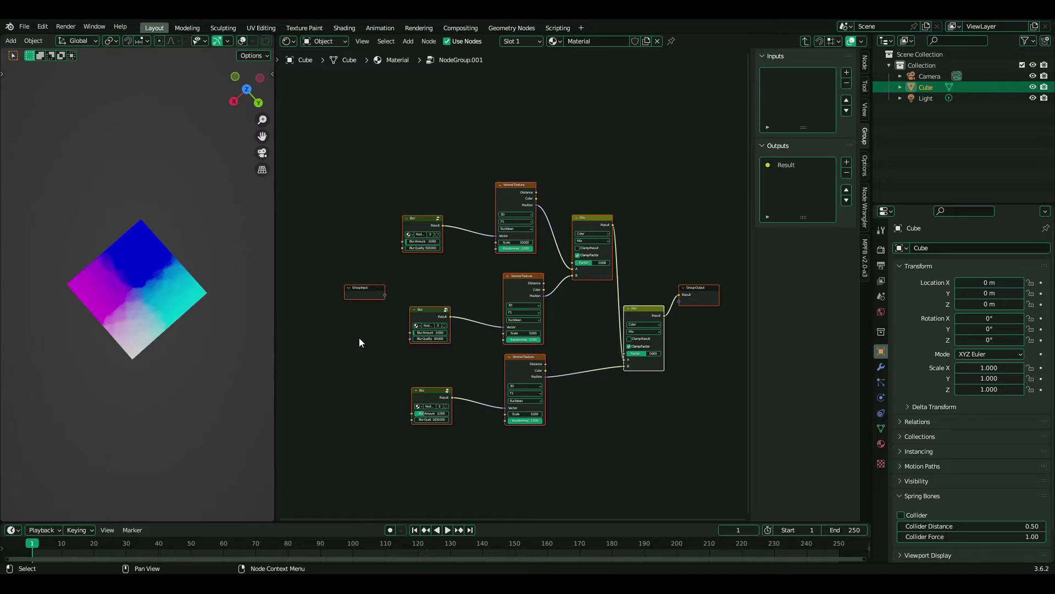
scroll(365, 329, up, 2)
middle_drag(388, 259, 511, 247)
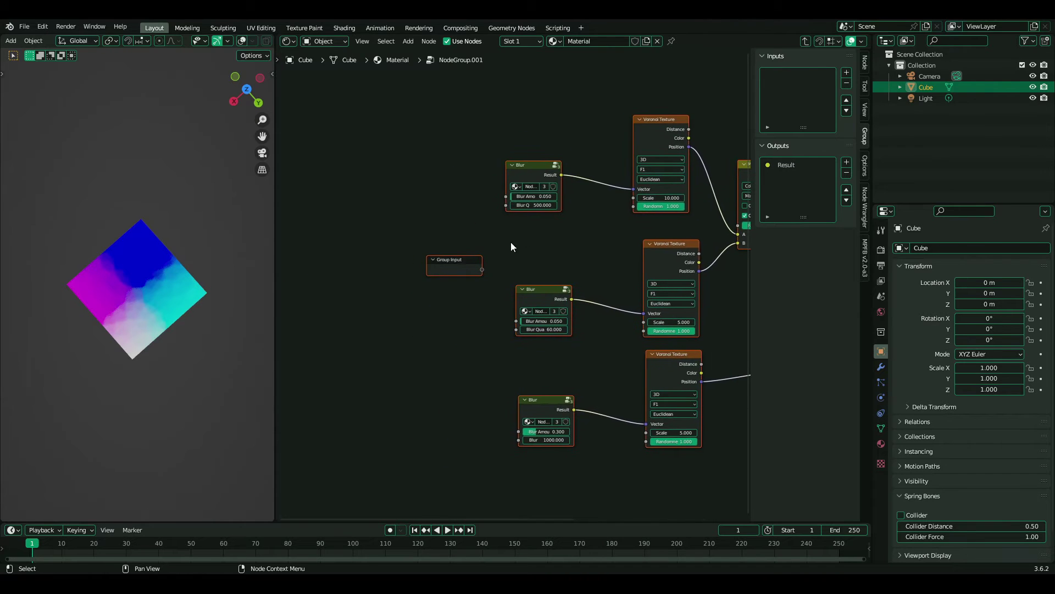
scroll(427, 283, up, 2)
click(501, 224)
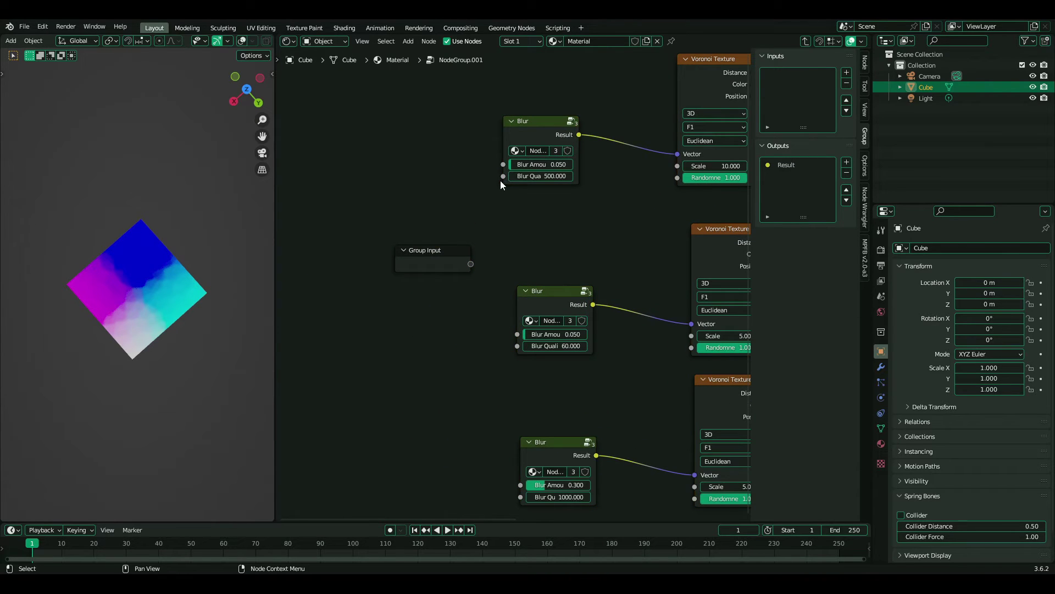
Expose every blur amount, blur quality and Voronoi scale as group inputs.
drag(503, 164, 470, 276)
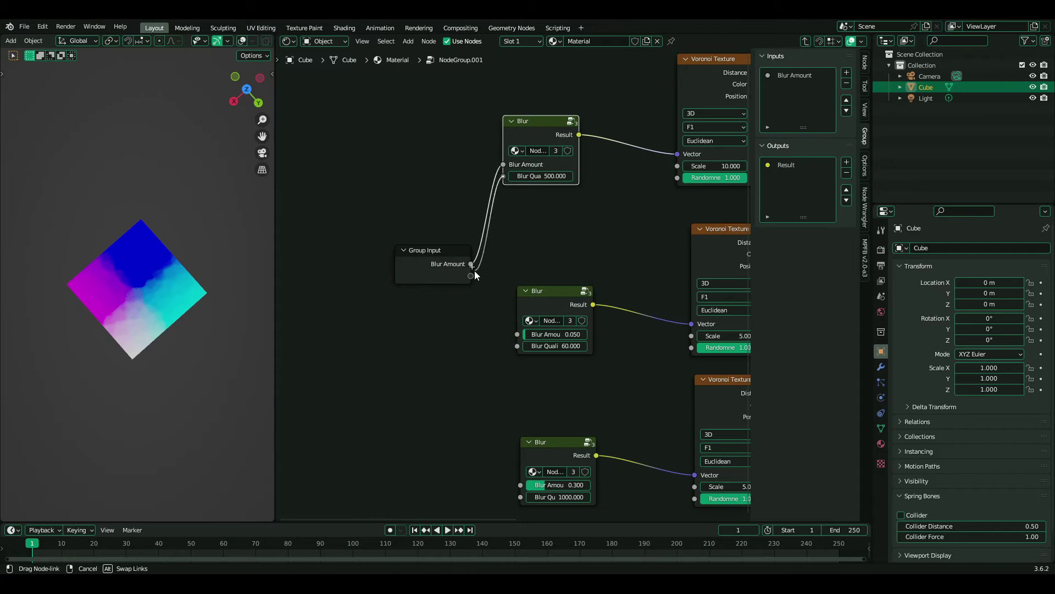
mouse_move(677, 166)
mouse_down()
mouse_move(520, 280)
mouse_move(470, 287)
mouse_up()
mouse_move(518, 335)
mouse_down()
mouse_move(471, 300)
mouse_move(470, 312)
mouse_up()
mouse_move(691, 336)
mouse_down()
mouse_move(477, 331)
mouse_move(644, 370)
mouse_up()
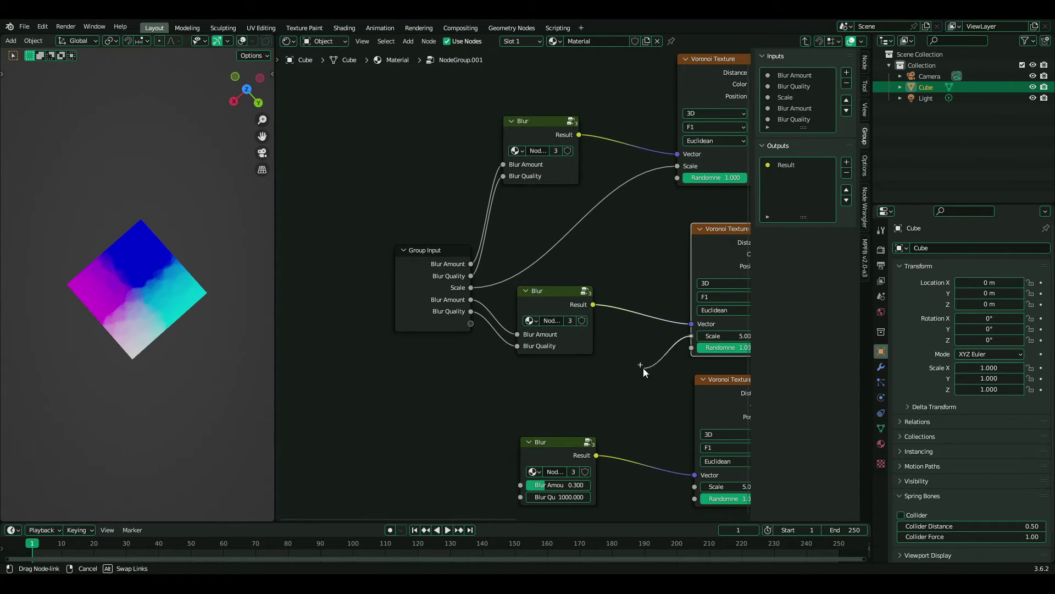
mouse_move(521, 484)
mouse_down()
mouse_move(470, 323)
mouse_move(471, 351)
mouse_move(470, 334)
mouse_up()
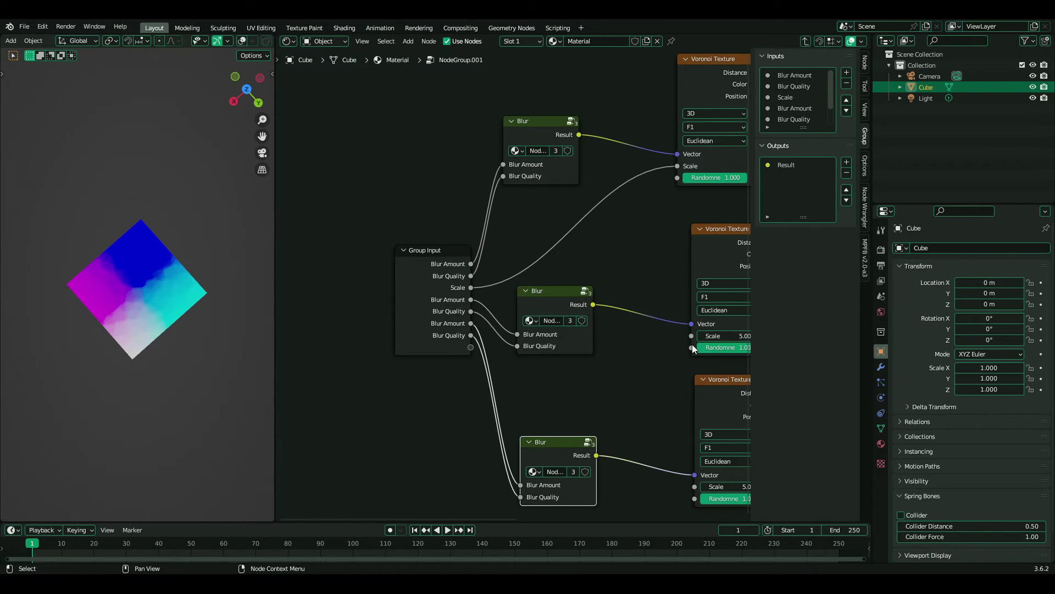
drag(692, 336, 470, 346)
drag(696, 487, 470, 345)
Rename the group inputs to Details Amount, Details Quality, Details Size, Brush Size and similar.
click(794, 75)
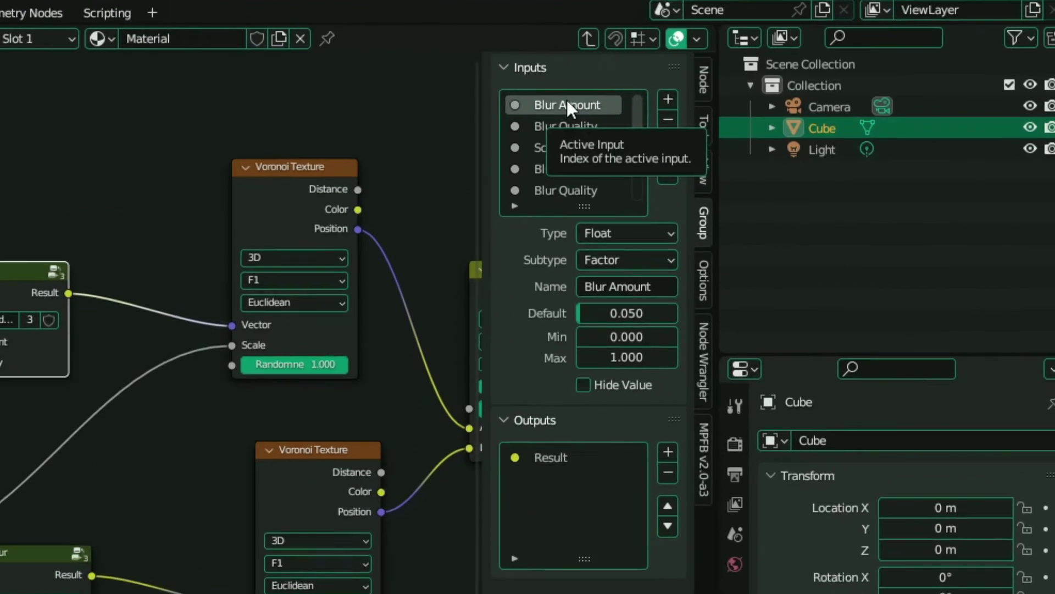
double_click(775, 80)
text(Details Amount)
key(Return)
double_click(747, 91)
text(Details Quality)
key(Return)
double_click(520, 151)
text(Details Size)
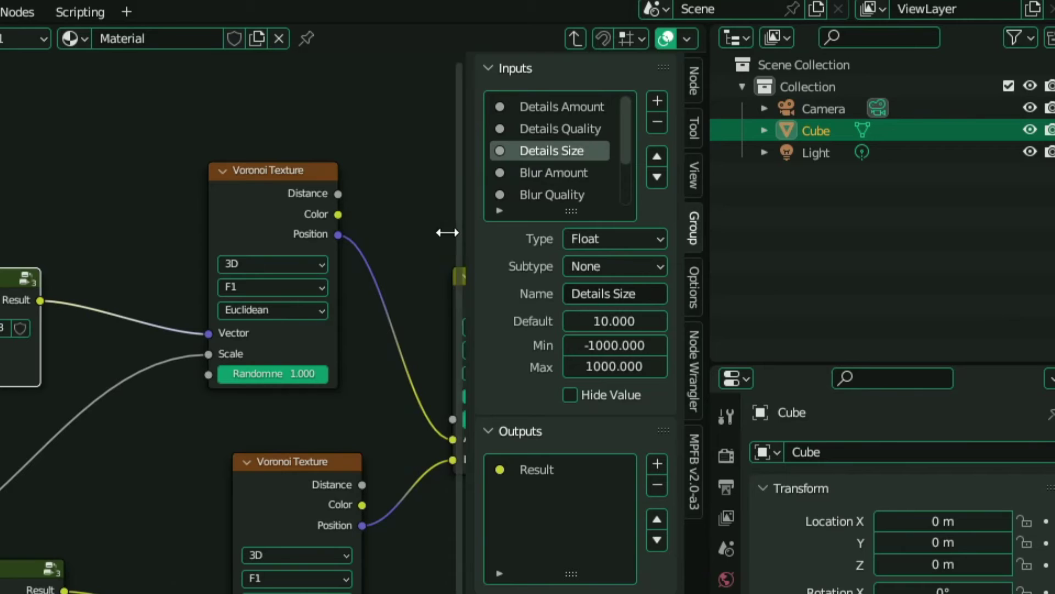
scroll(527, 157, down, 1)
text(Brush Amount)
click(532, 174)
double_click(553, 173)
text(Brush Quality)
drag(571, 212, 547, 404)
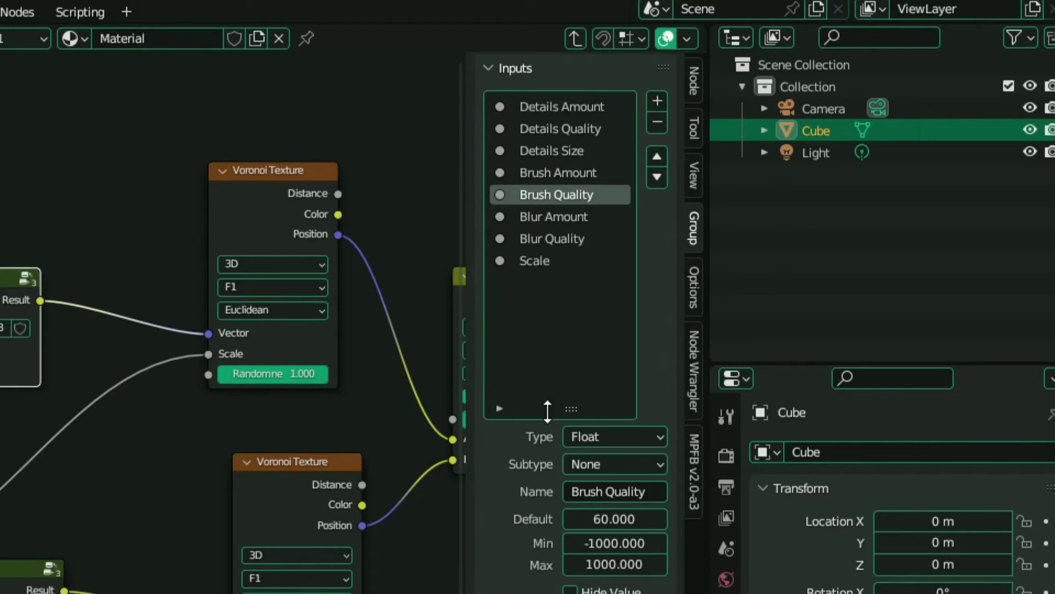
text(Secondary AmountSecondary Quality)
double_click(538, 260)
text(Brush Size)
key(Return)
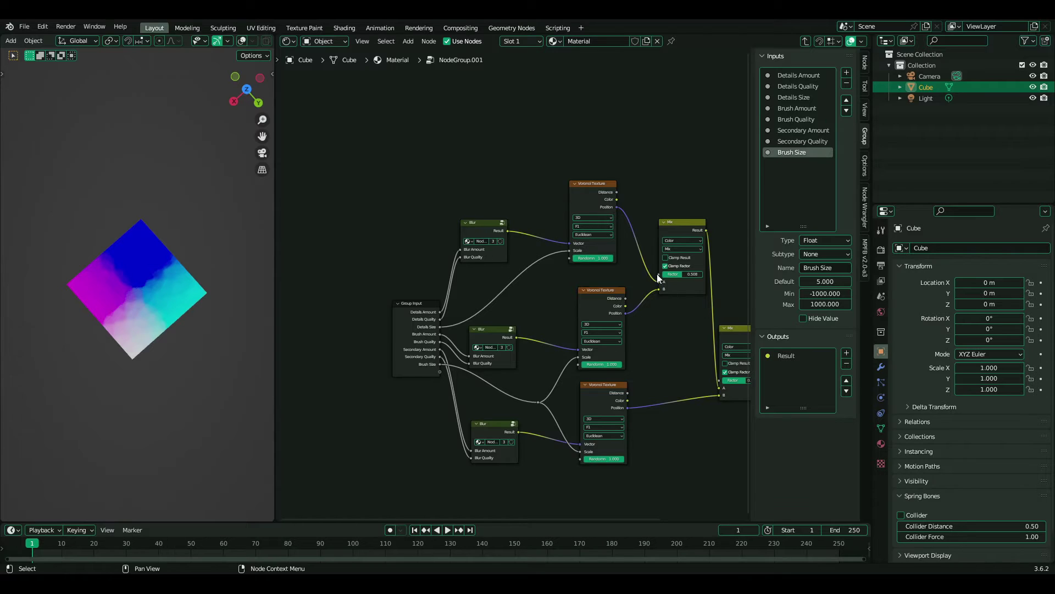
Expose both Mix factors as inputs named Detail Brush Quality and Blur Quality, then exit the group.
drag(661, 274, 440, 377)
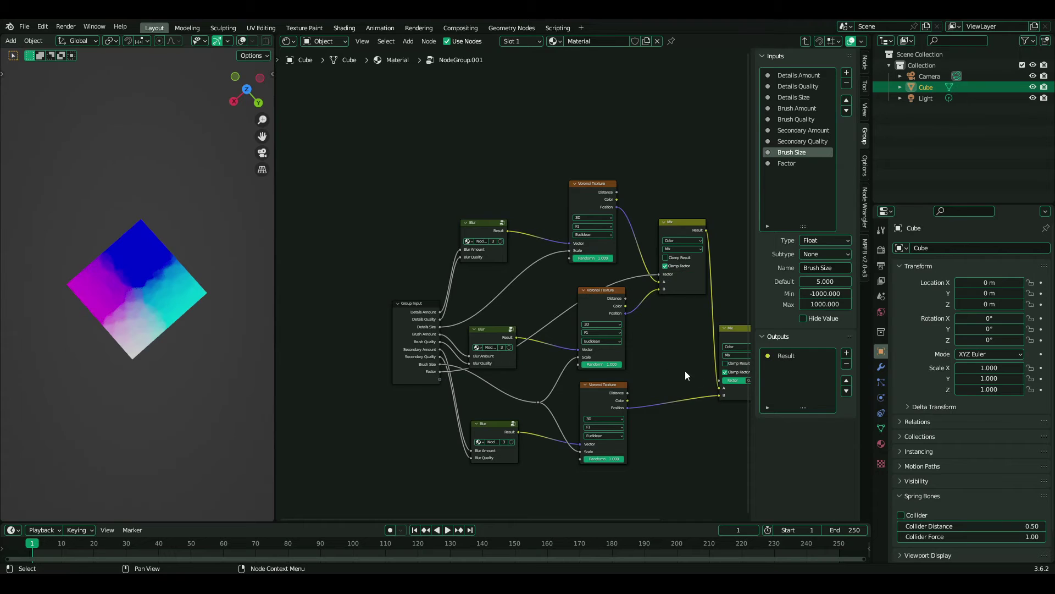
drag(721, 379, 440, 380)
scroll(438, 384, up, 2)
click(783, 164)
text(Detai)
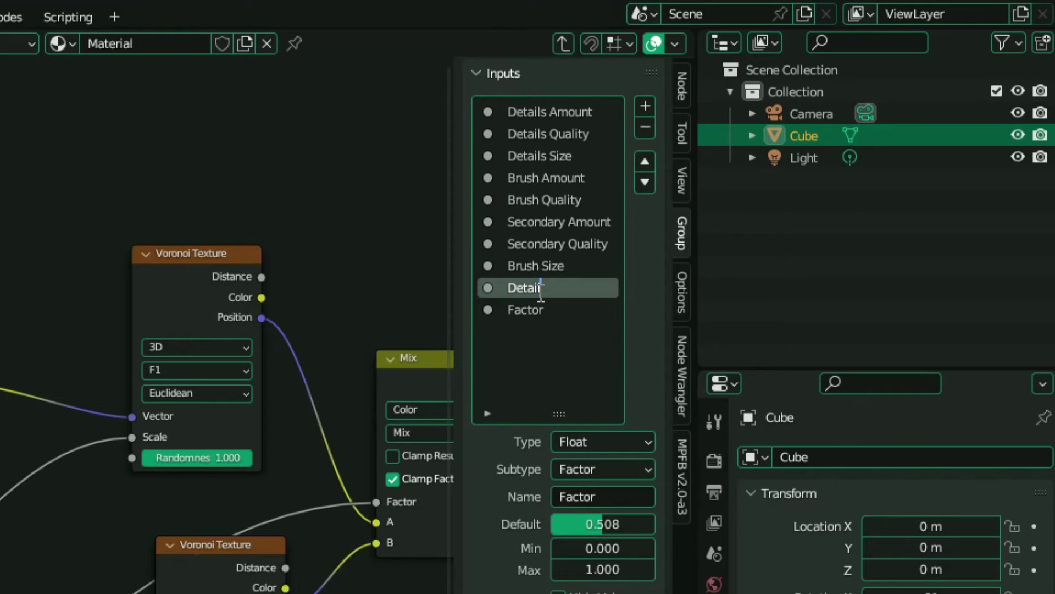
text(l Brush Quality)
key(Return)
double_click(538, 309)
text(Blur Quality)
key(Return)
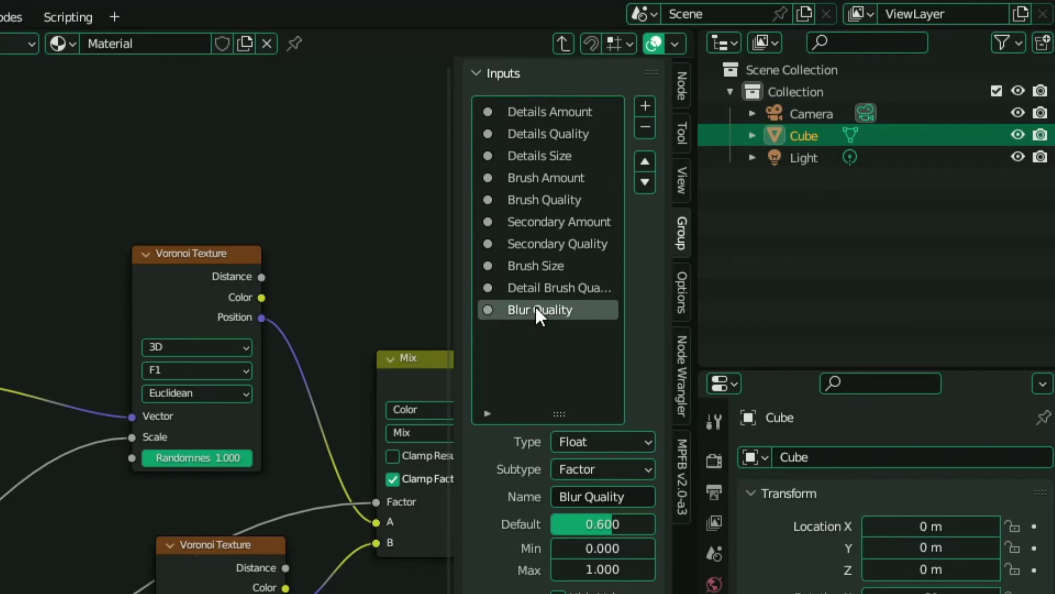
key(Tab)
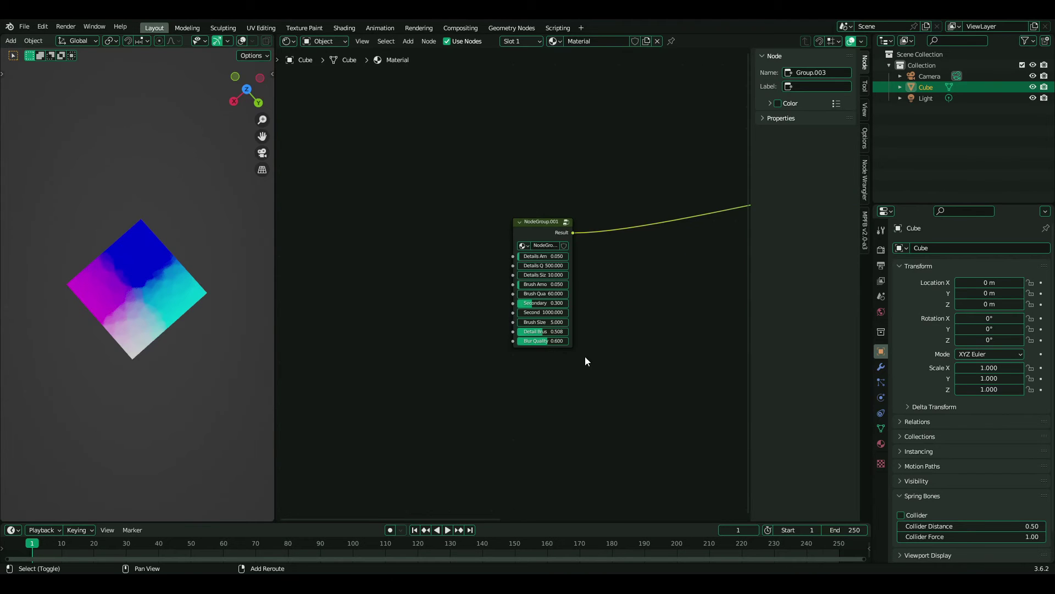
scroll(375, 379, up, 2)
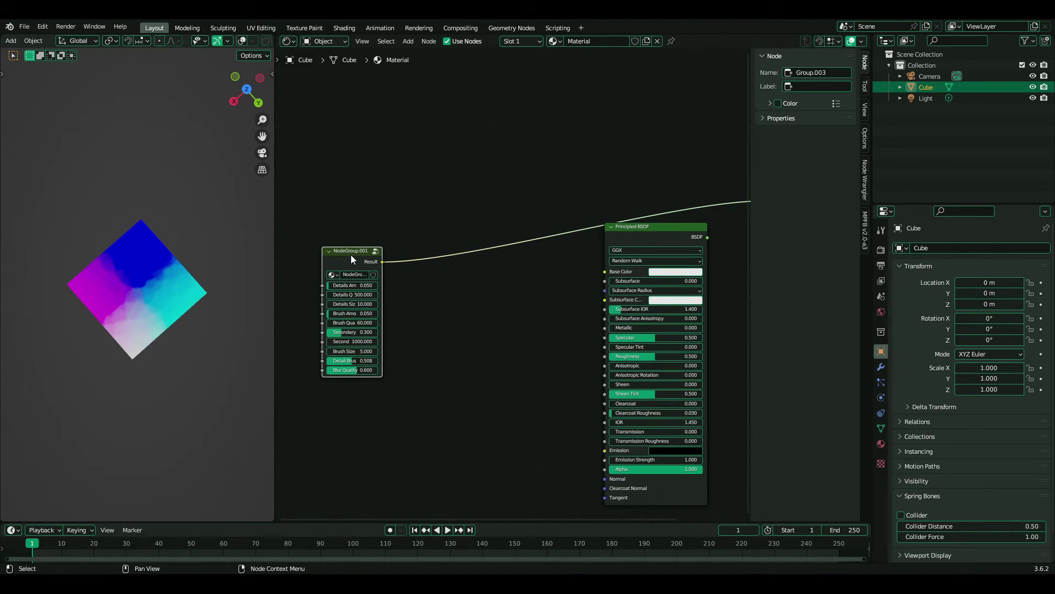
Label the group 'Painterly Effect', connect its Result to BSDF Normal, and preview the shader.
key(F2)
text(Painterly Effec)
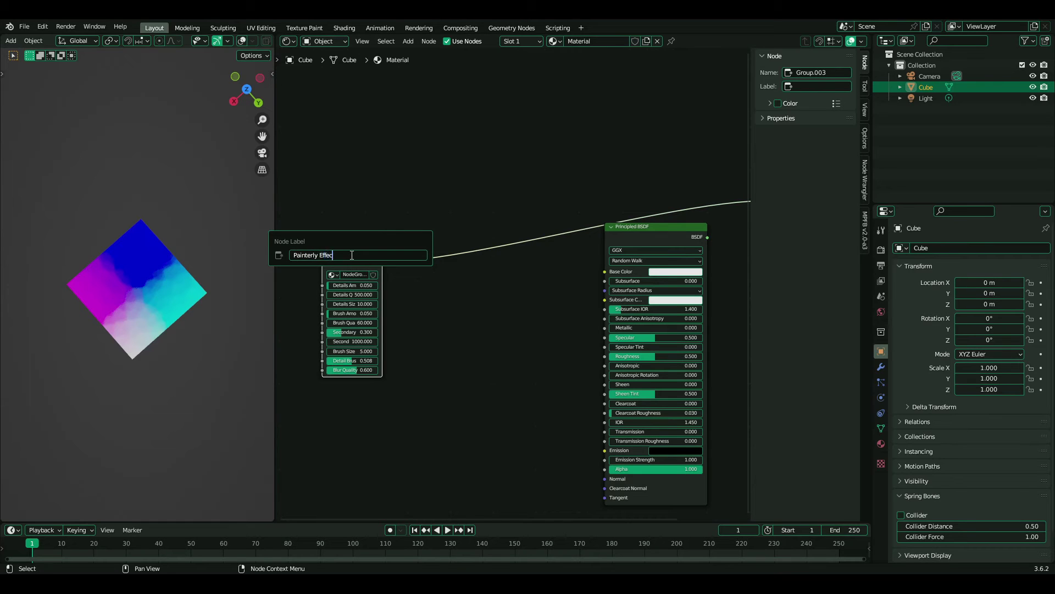
text(t)
key(Return)
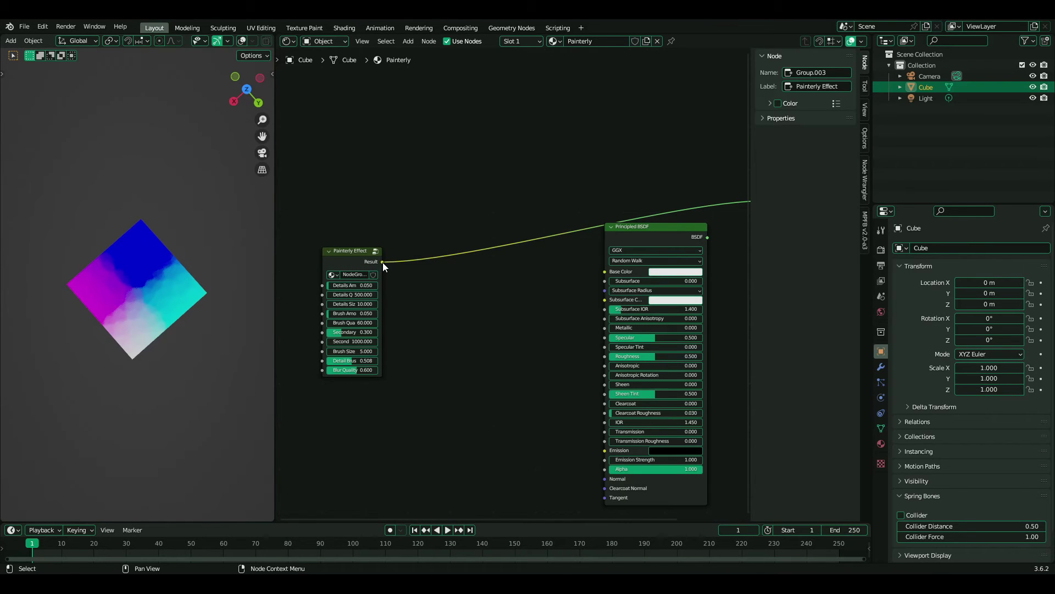
drag(383, 261, 605, 478)
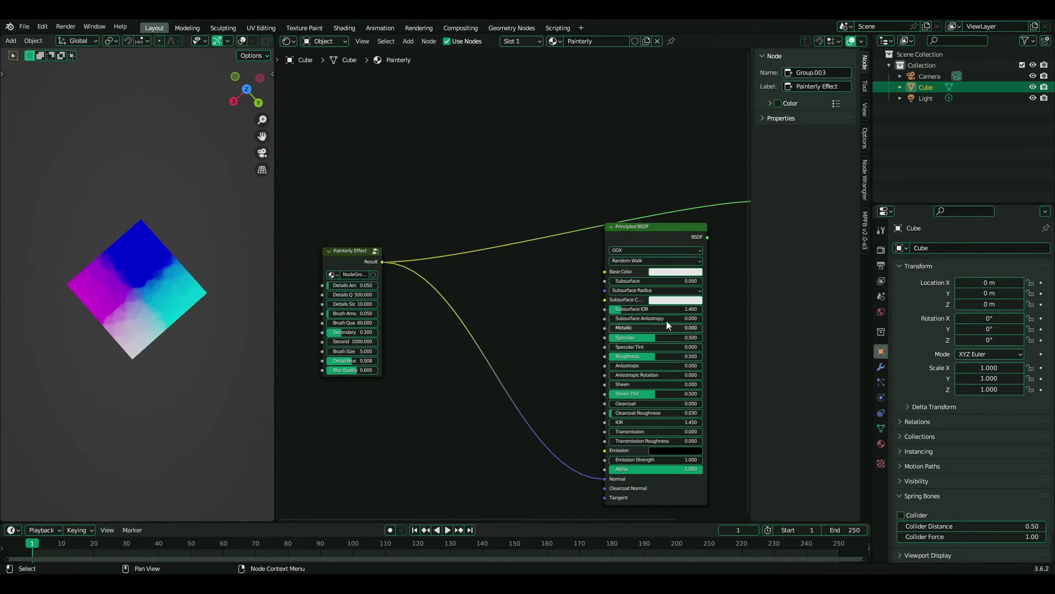
ctrl+shift+click(667, 233)
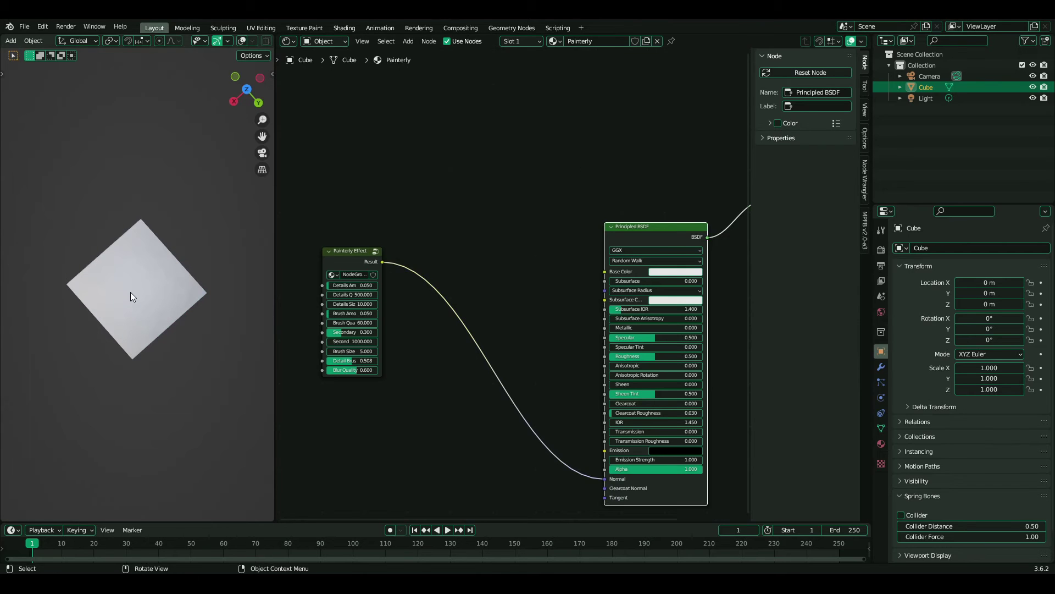
scroll(130, 291, up, 3)
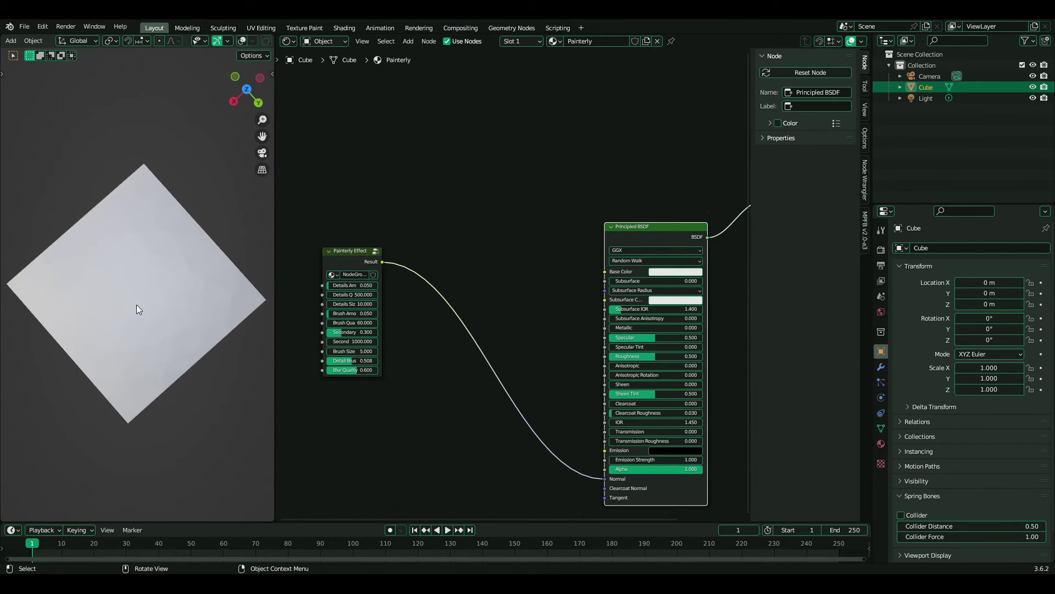
middle_drag(137, 305, 138, 247)
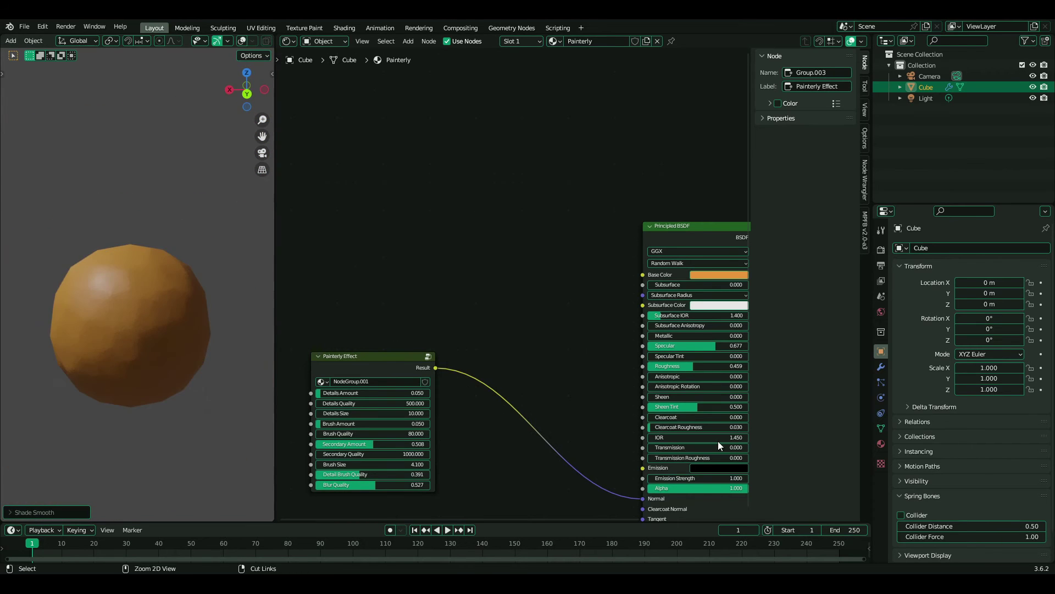
Raise Detail Brush Quality and Blur Quality; lower Secondary Amount and Brush Size.
mouse_move(346, 474)
mouse_down()
mouse_move(396, 474)
mouse_move(388, 484)
mouse_up()
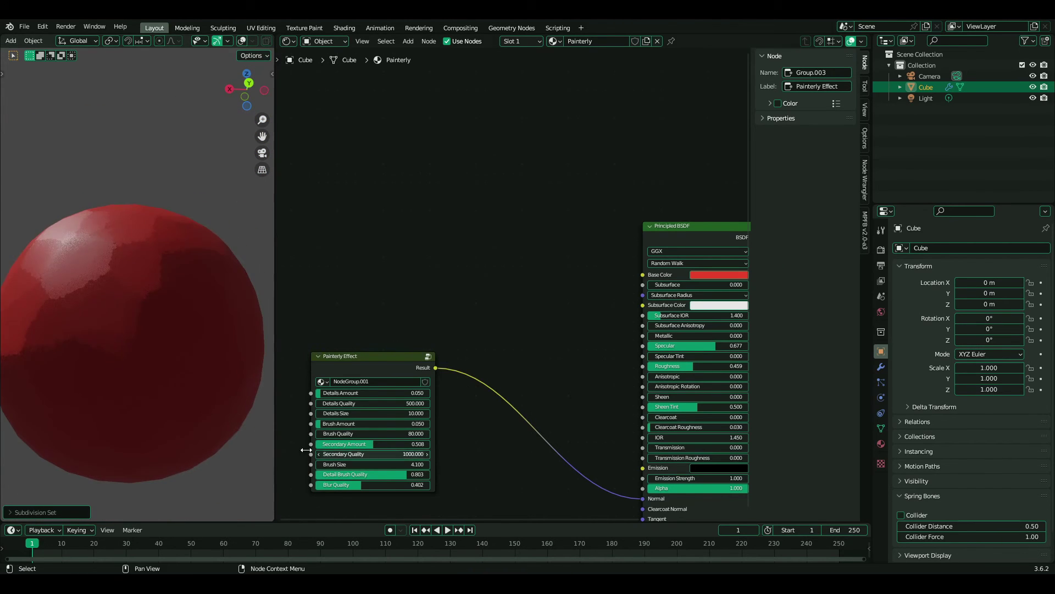
drag(362, 449, 330, 450)
scroll(71, 366, down, 3)
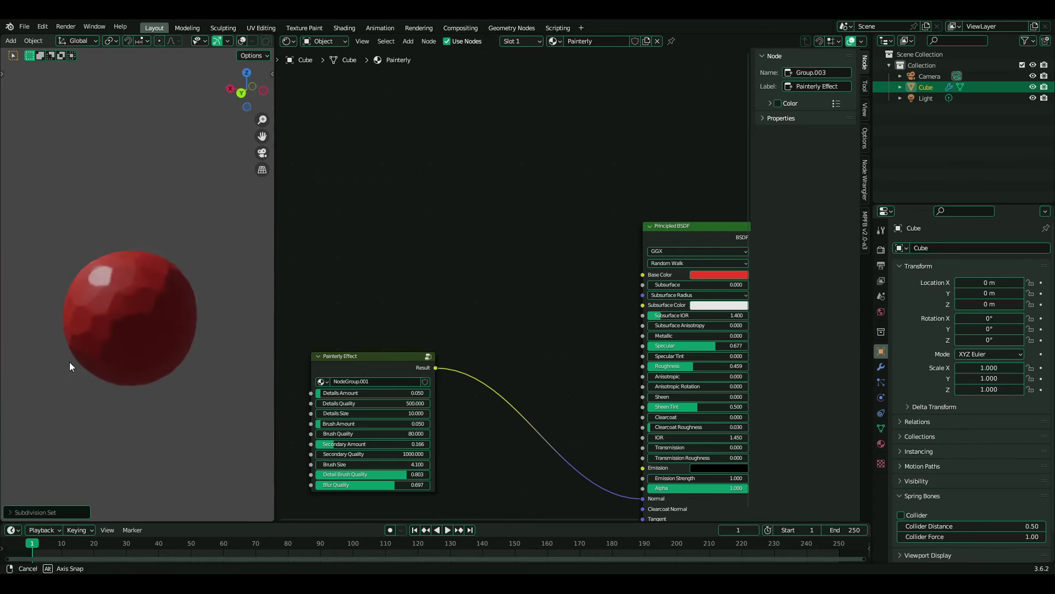
scroll(165, 314, up, 3)
middle_drag(165, 314, 230, 259)
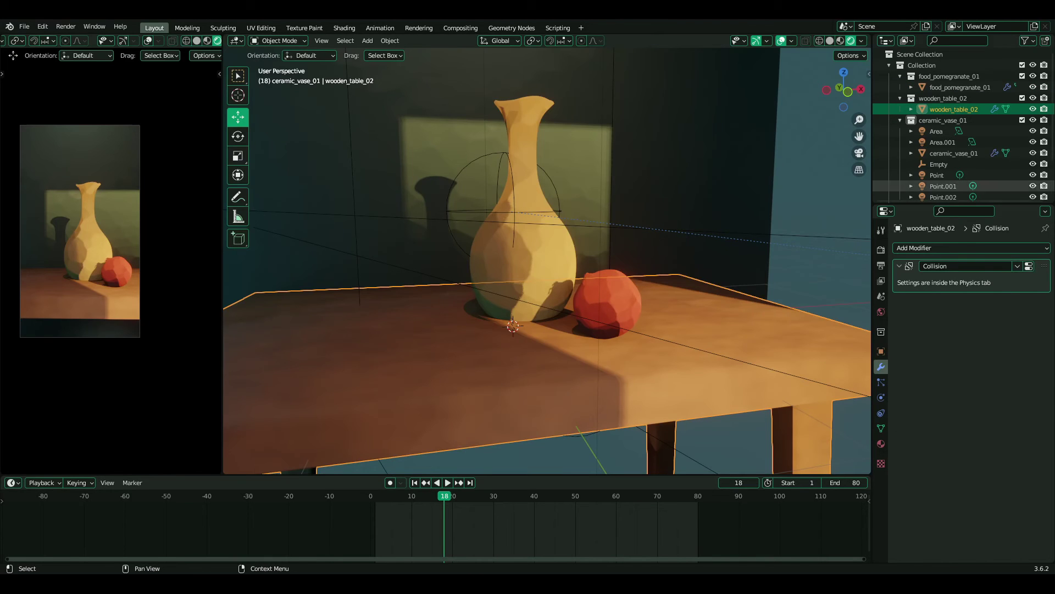
Add unslid sets of loop cuts across the table top, lengthwise and crosswise, in Edit Mode.
middle_drag(674, 355, 672, 314)
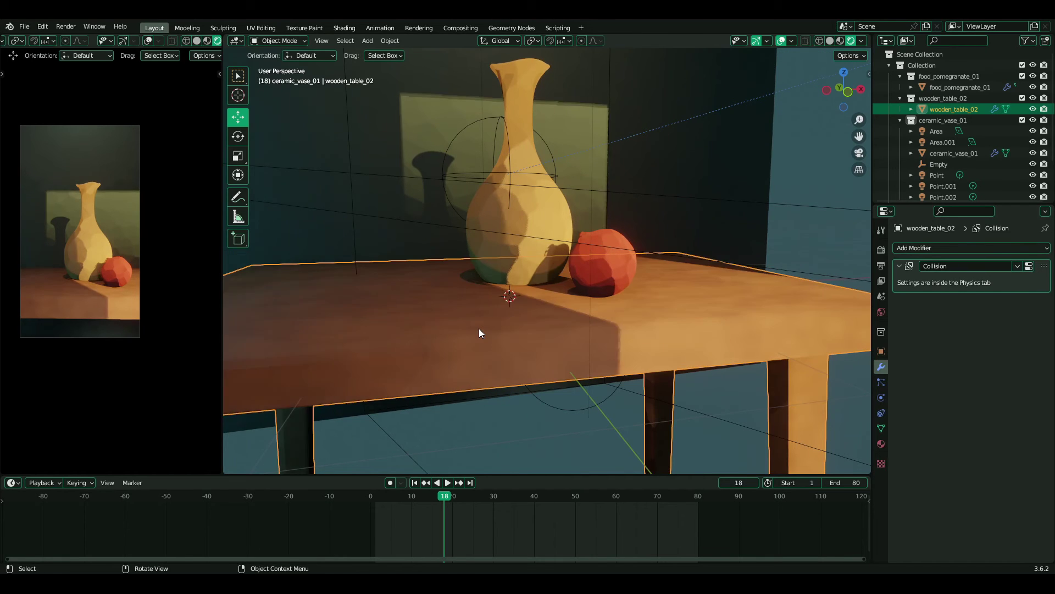
mouse_move(498, 334)
middle_down()
mouse_move(528, 337)
mouse_move(495, 364)
middle_up()
scroll(527, 337, up, 2)
key(Tab)
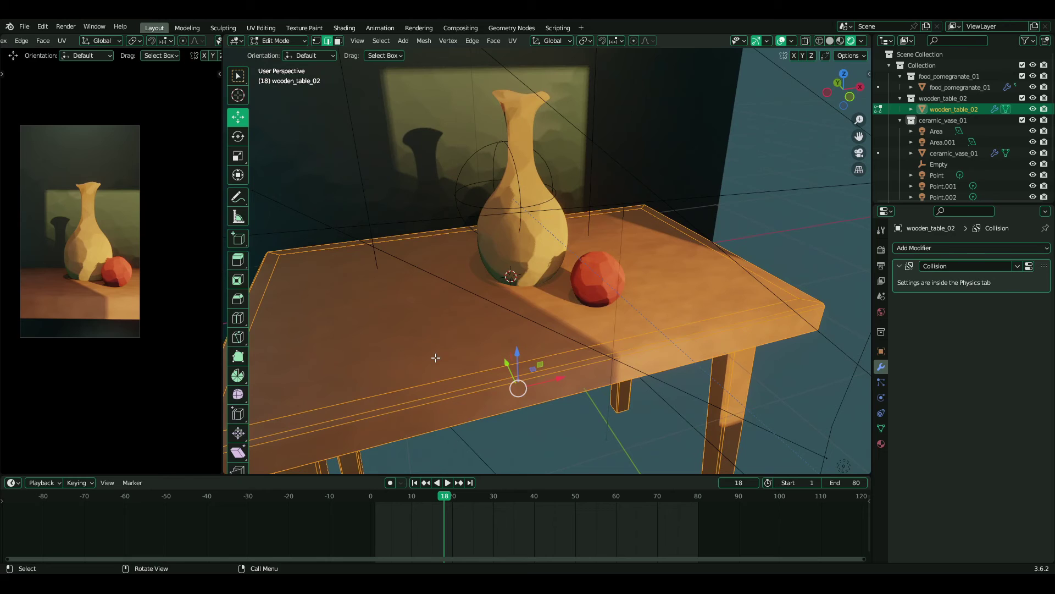
key(ctrl+r)
scroll(446, 357, up, 8)
scroll(447, 357, up, 10)
click(448, 358)
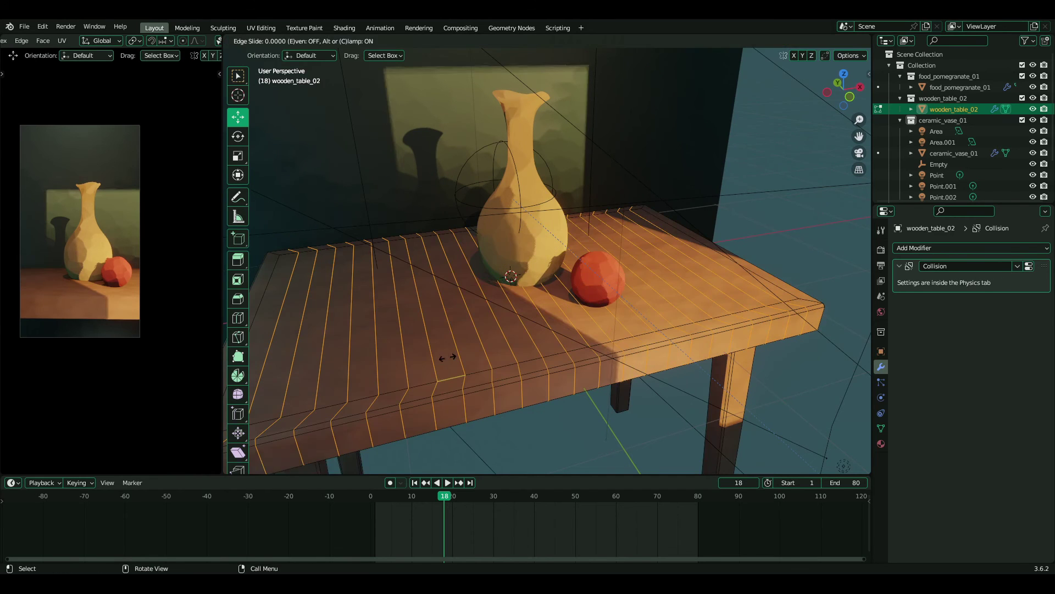
right_click(438, 355)
key(ctrl+r)
scroll(444, 322, up, 5)
click(443, 323)
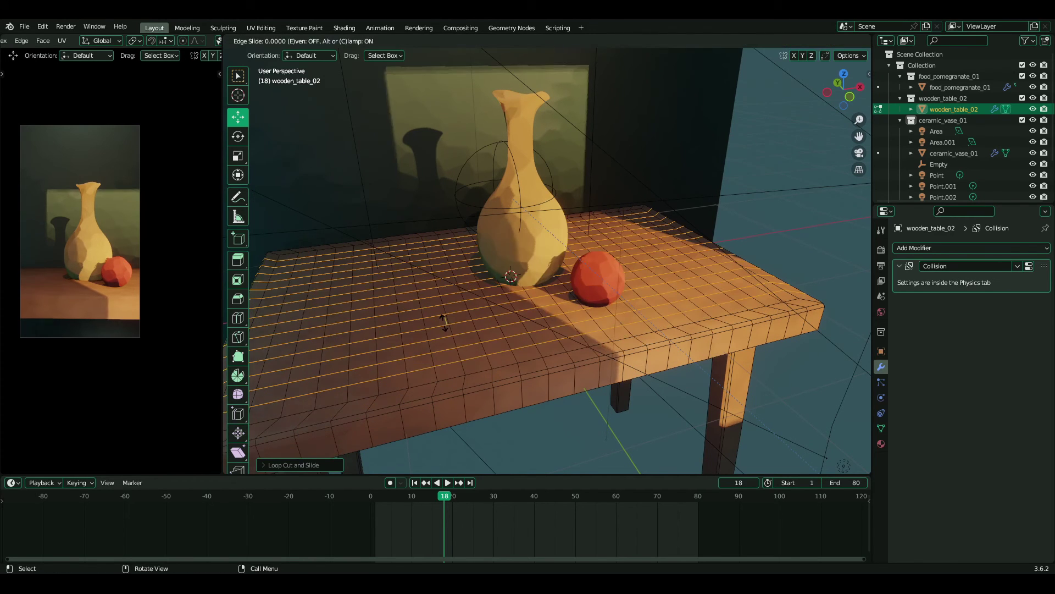
right_click(444, 323)
key(Tab)
mouse_move(443, 322)
middle_down()
mouse_move(582, 345)
mouse_move(619, 338)
middle_up()
Add a Displace modifier to the table with a new Clouds texture of size 0.76.
click(945, 248)
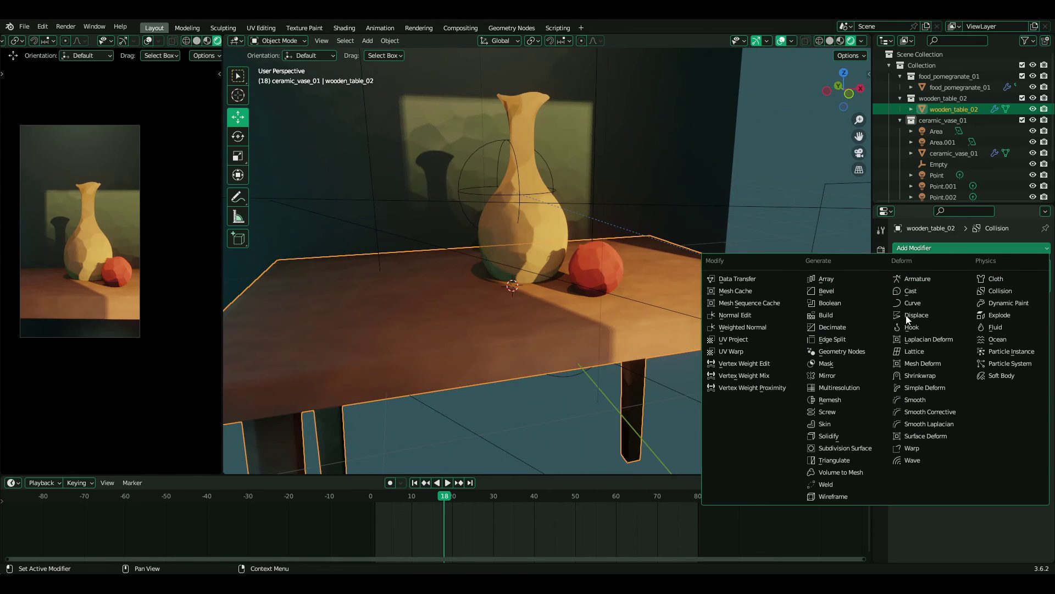
click(916, 319)
click(1042, 320)
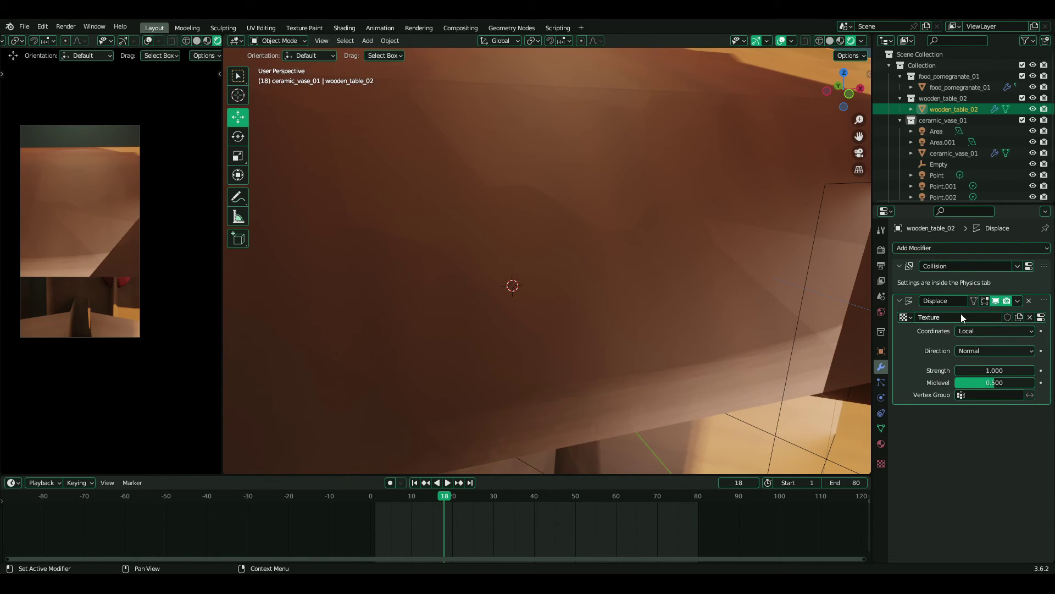
click(1040, 316)
click(962, 281)
click(965, 298)
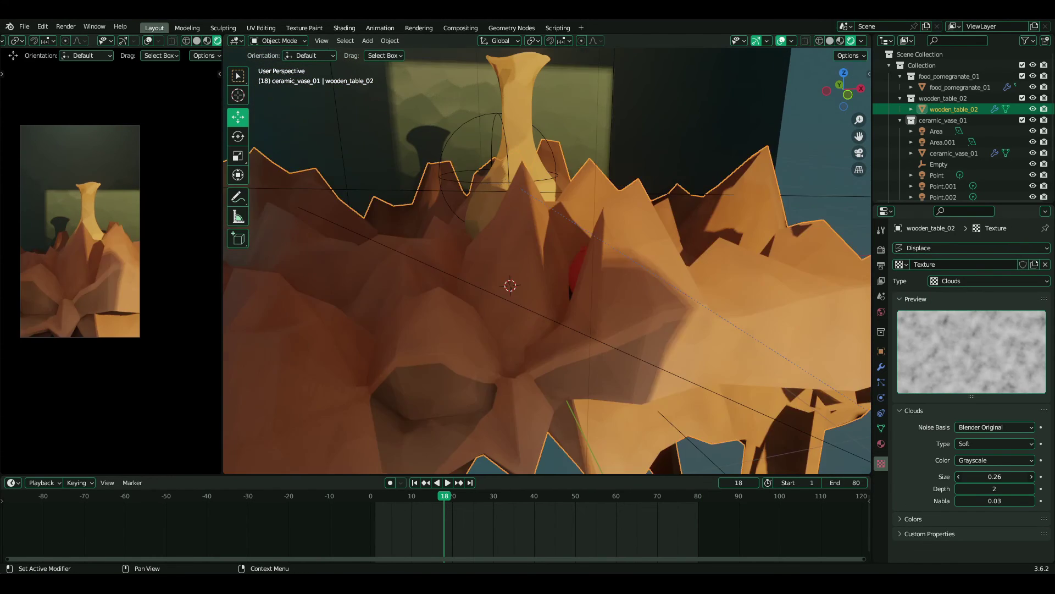
drag(994, 475, 1023, 476)
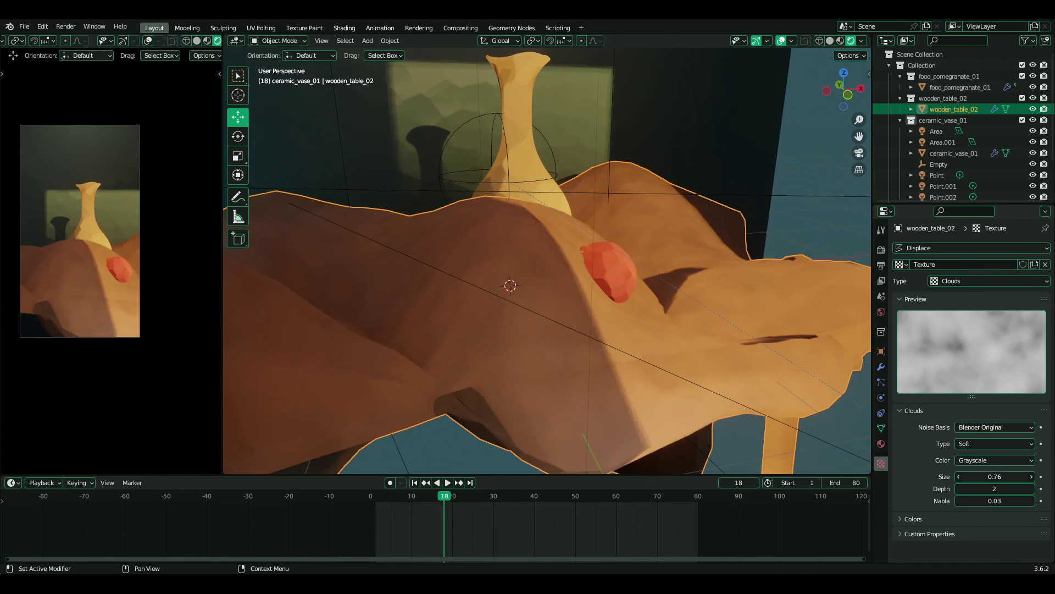
Set the table's Displace strength to 0.01.
click(881, 366)
click(994, 370)
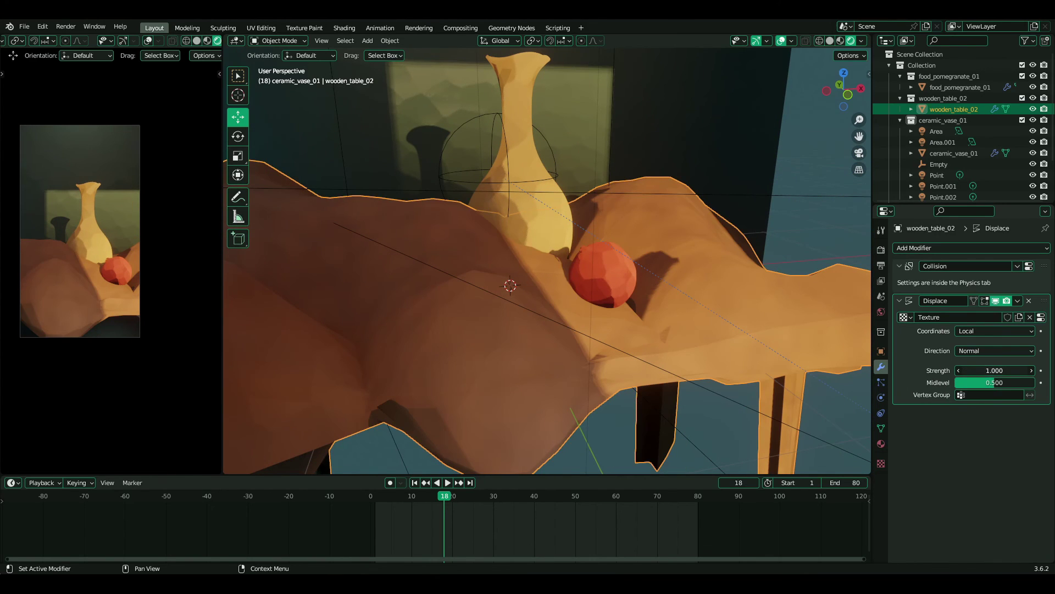
text(0.3)
key(Return)
click(1006, 370)
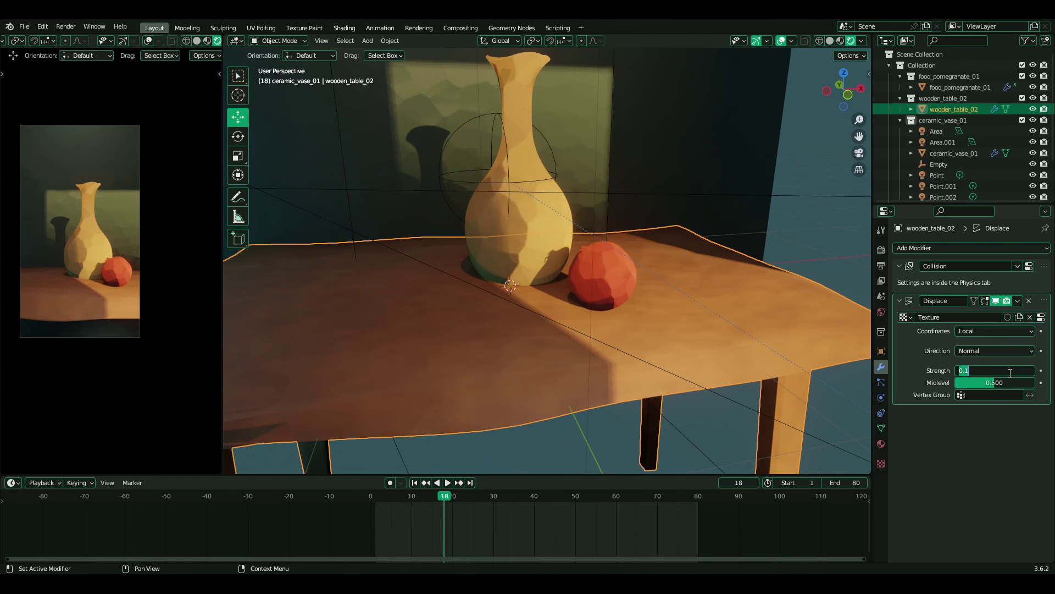
text(0.01)
key(Return)
middle_drag(584, 335, 565, 310)
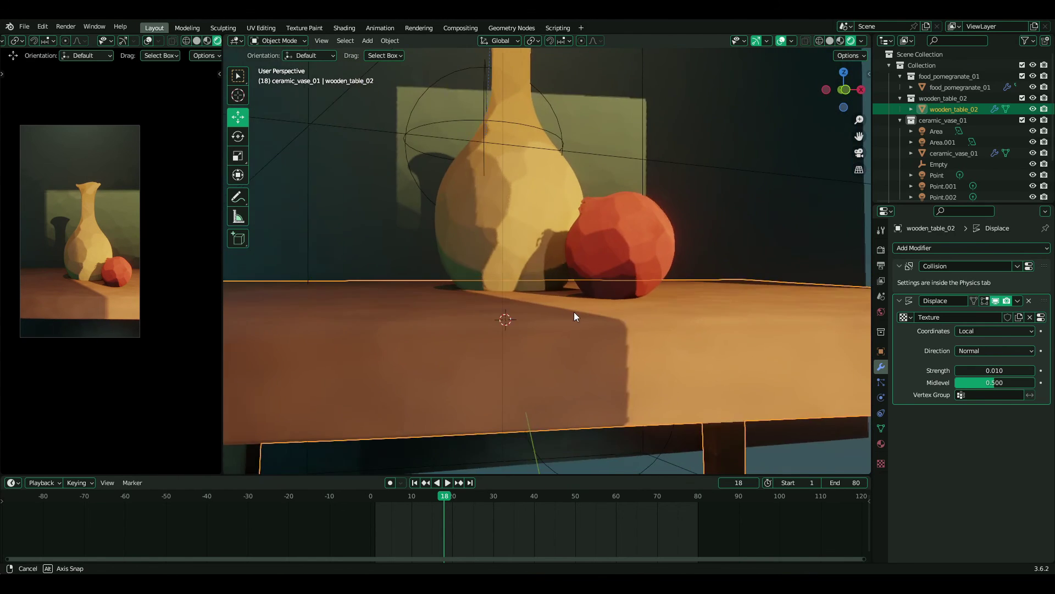
Add a Displace modifier to the ceramic vase with a new Clouds texture.
click(495, 206)
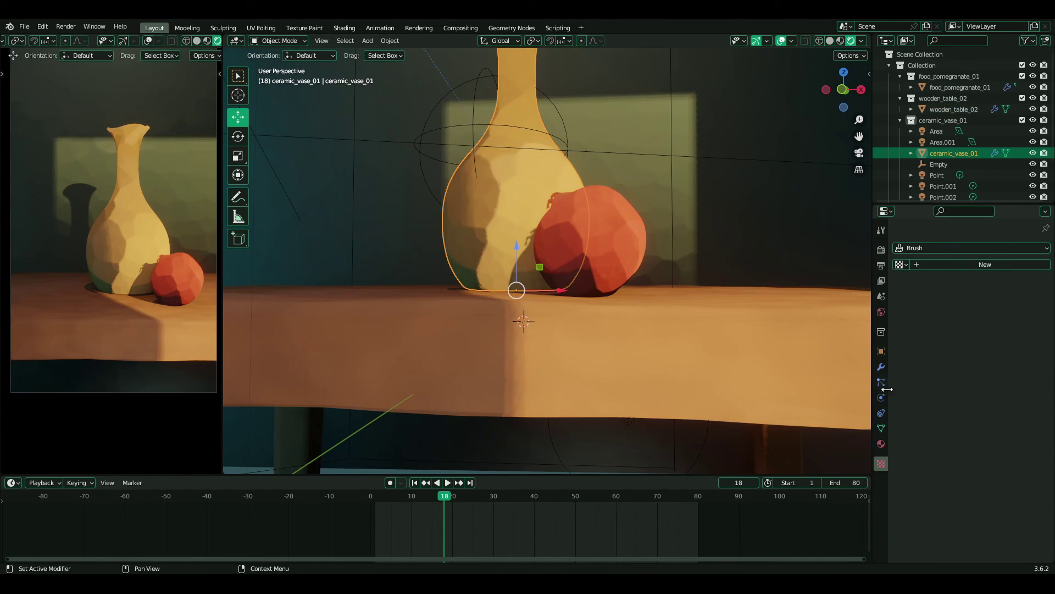
click(964, 247)
click(837, 425)
click(986, 372)
click(1040, 369)
click(995, 280)
click(973, 247)
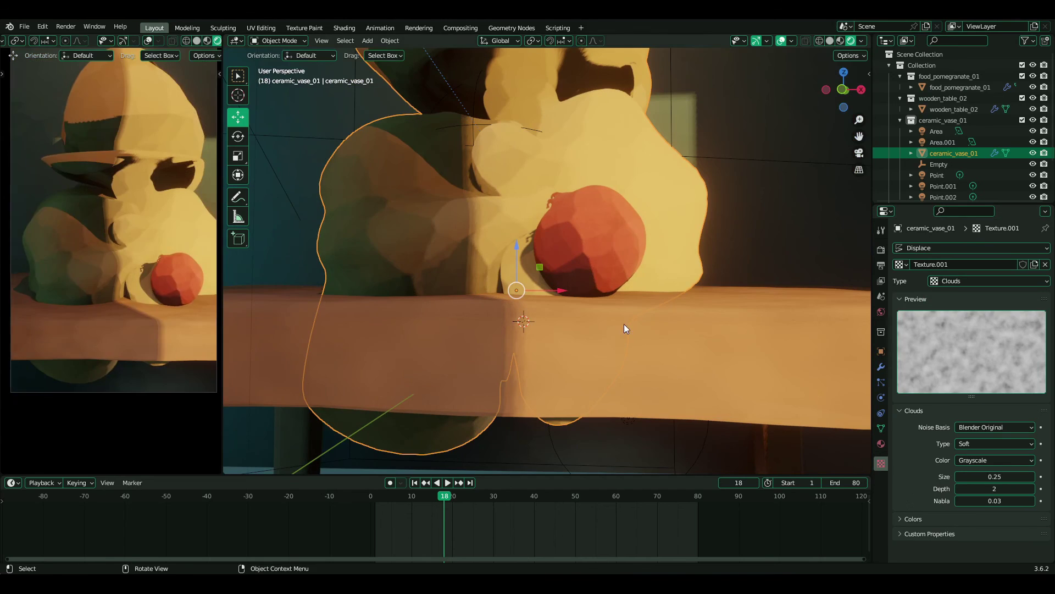
Set the vase's Displace strength to a subtle 0.01–0.02.
click(881, 366)
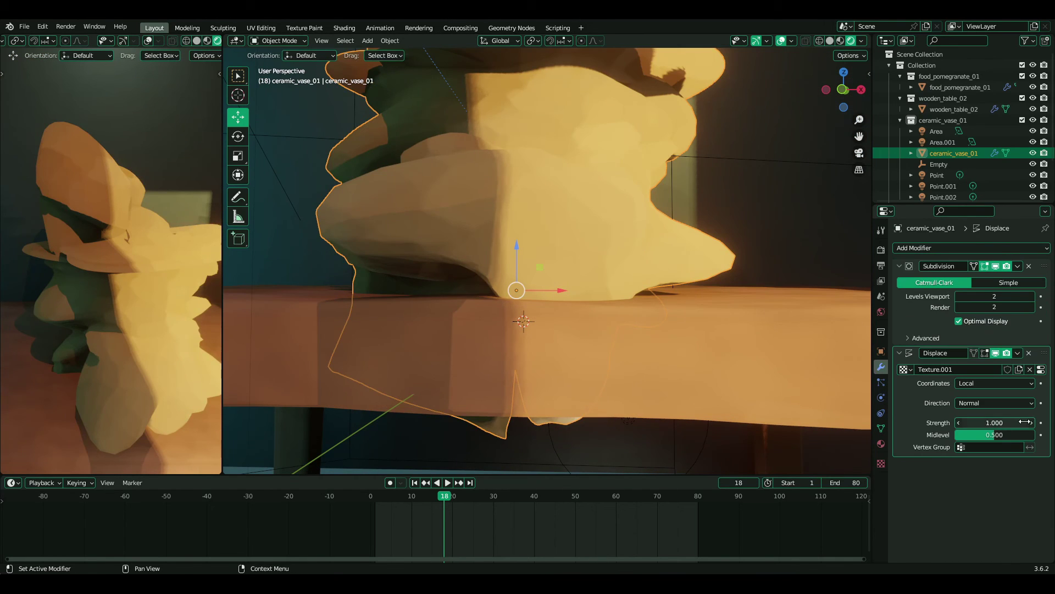
double_click(996, 422)
text(0.02)
key(Return)
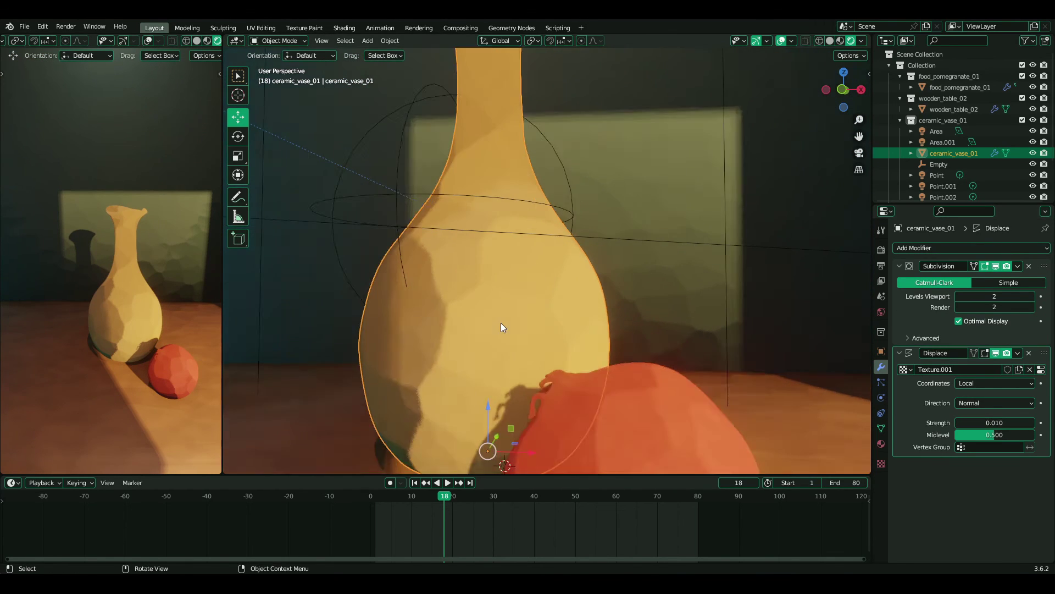
scroll(501, 322, down, 3)
scroll(500, 323, down, 5)
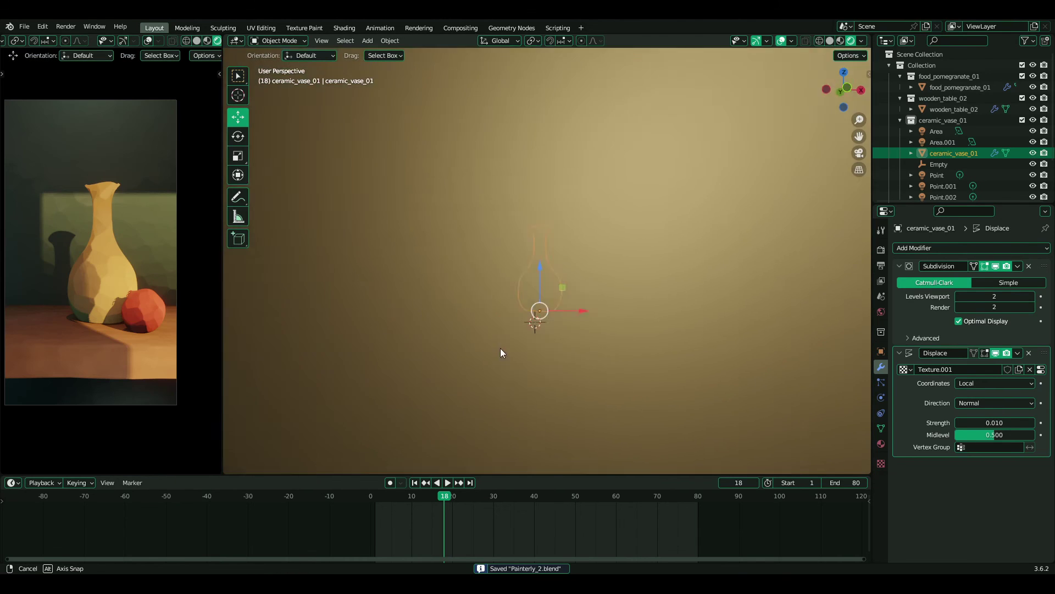
mouse_move(500, 354)
middle_down()
mouse_move(536, 348)
mouse_move(480, 369)
middle_up()
scroll(536, 347, up, 2)
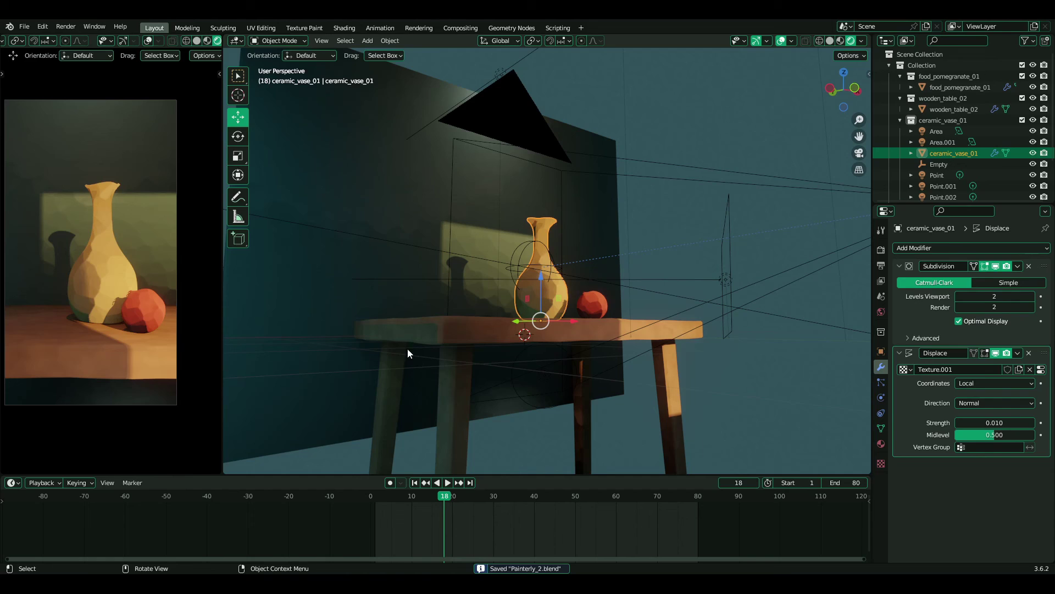